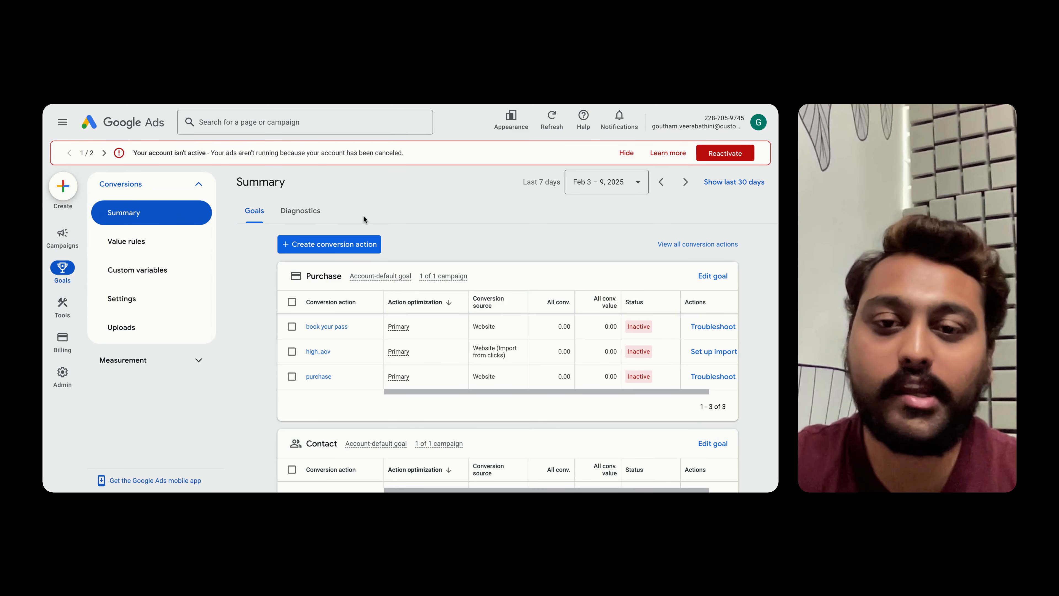
{"action": "left_click", "coordinate": [352, 246]}
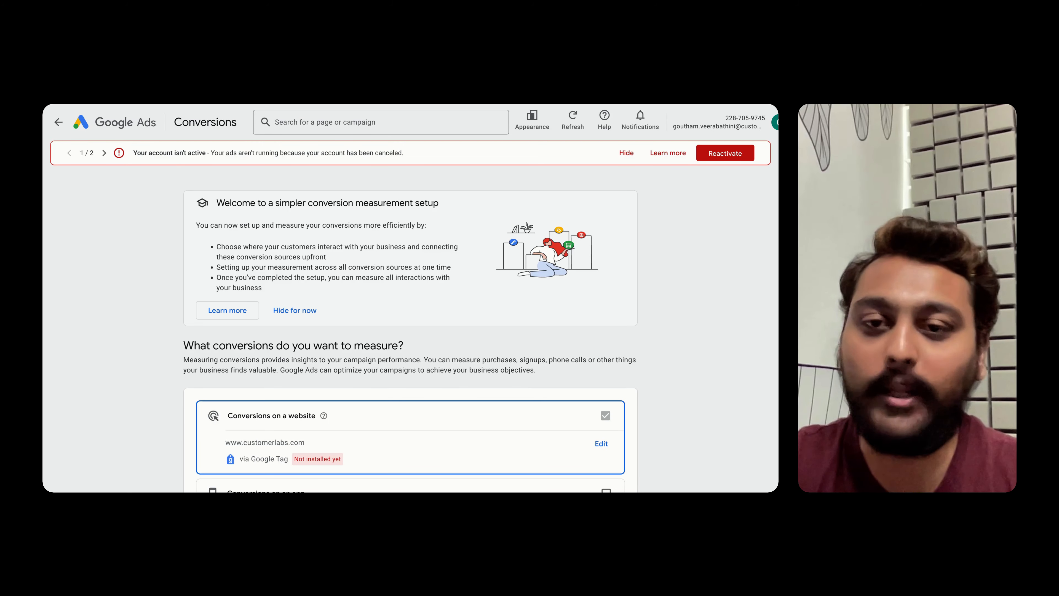
{"action": "scroll", "coordinate": [410, 330], "scroll_direction": "down", "scroll_amount": 2}
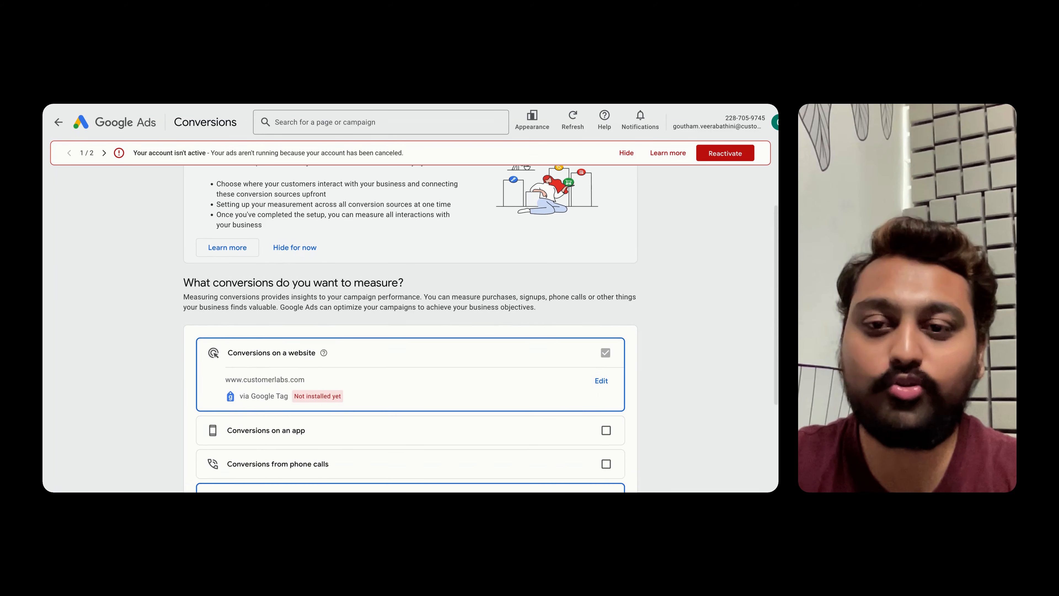
{"action": "scroll", "coordinate": [410, 330], "scroll_direction": "down", "scroll_amount": 4}
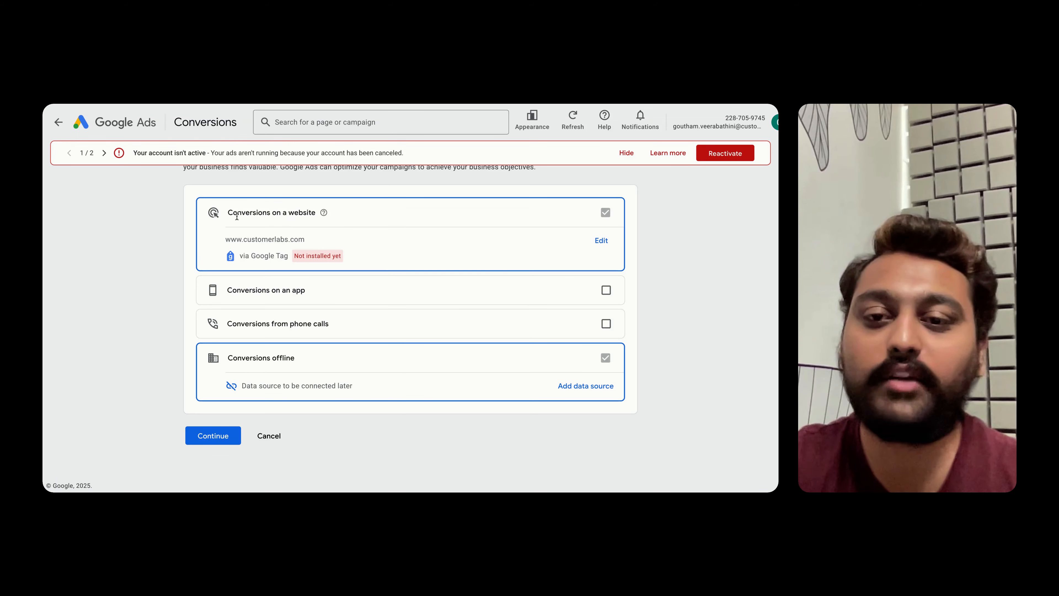
{"action": "left_click_drag", "start_coordinate": [224, 214], "coordinate": [313, 230]}
{"action": "left_click", "coordinate": [314, 229]}
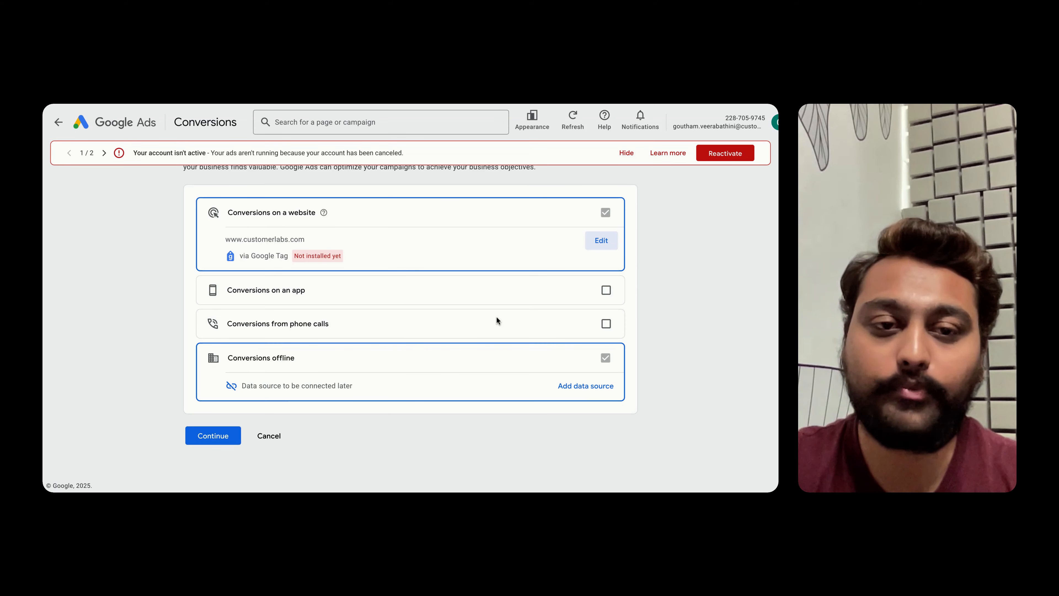
{"action": "left_click", "coordinate": [606, 358]}
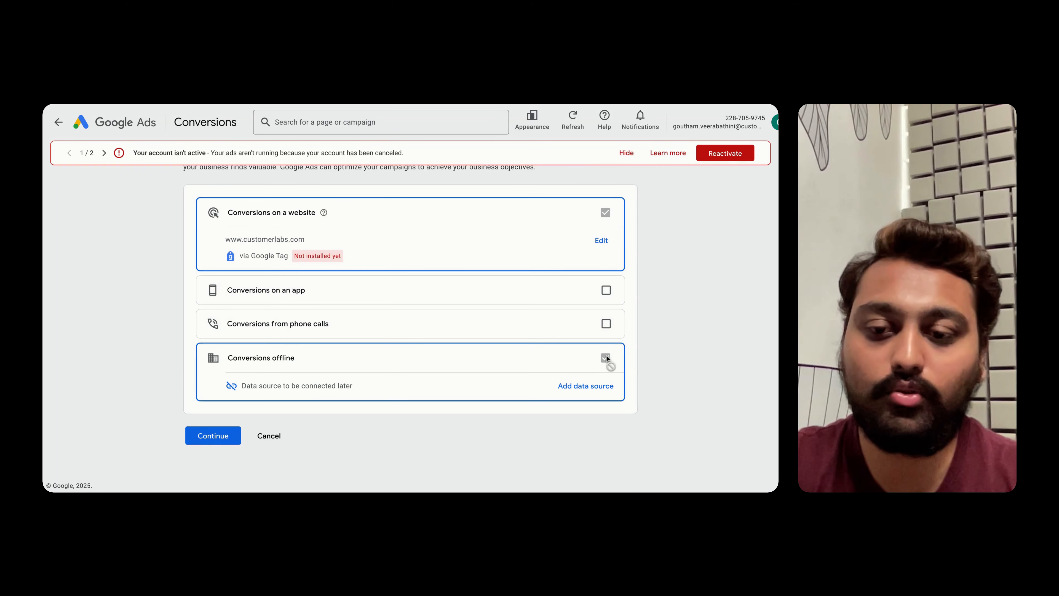
{"action": "left_click", "coordinate": [208, 440]}
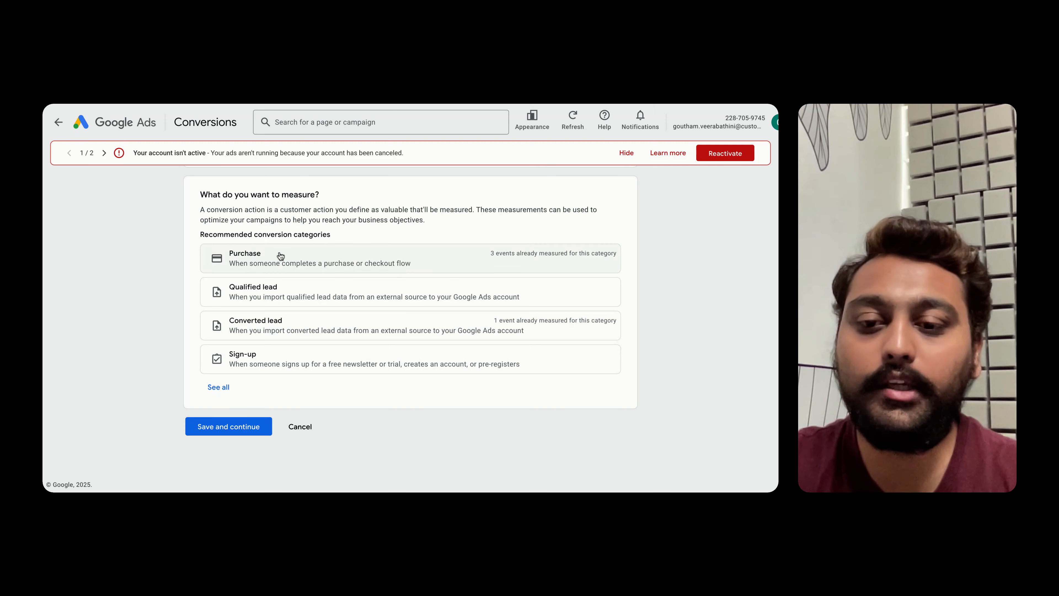
Show all conversion categories, look through them, and choose Purchase as the category to measure
{"action": "left_click", "coordinate": [218, 387]}
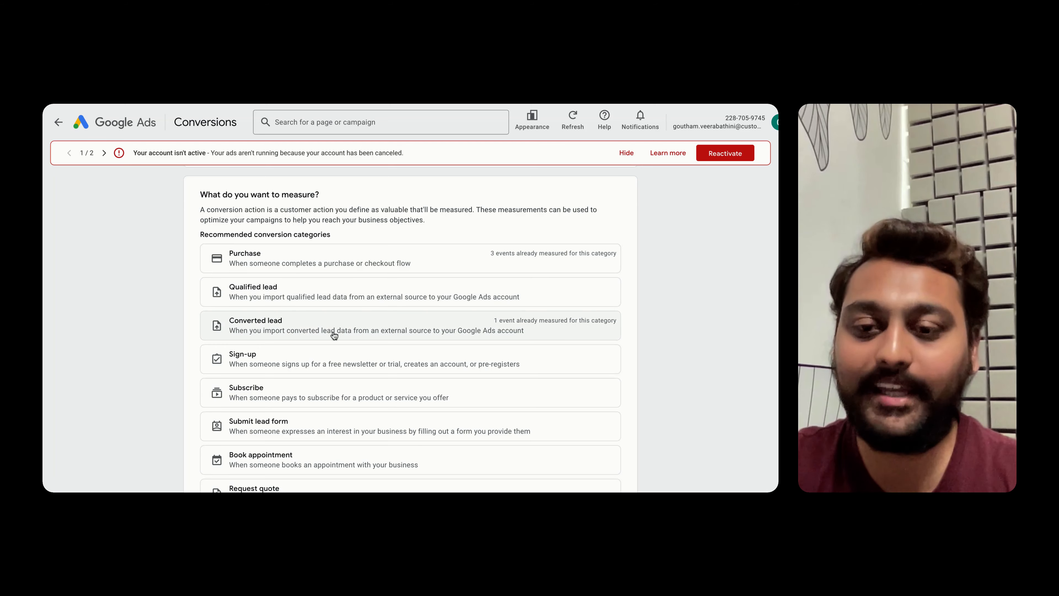
{"action": "scroll", "coordinate": [333, 336], "scroll_direction": "down", "scroll_amount": 1}
{"action": "scroll", "coordinate": [333, 349], "scroll_direction": "down", "scroll_amount": 2}
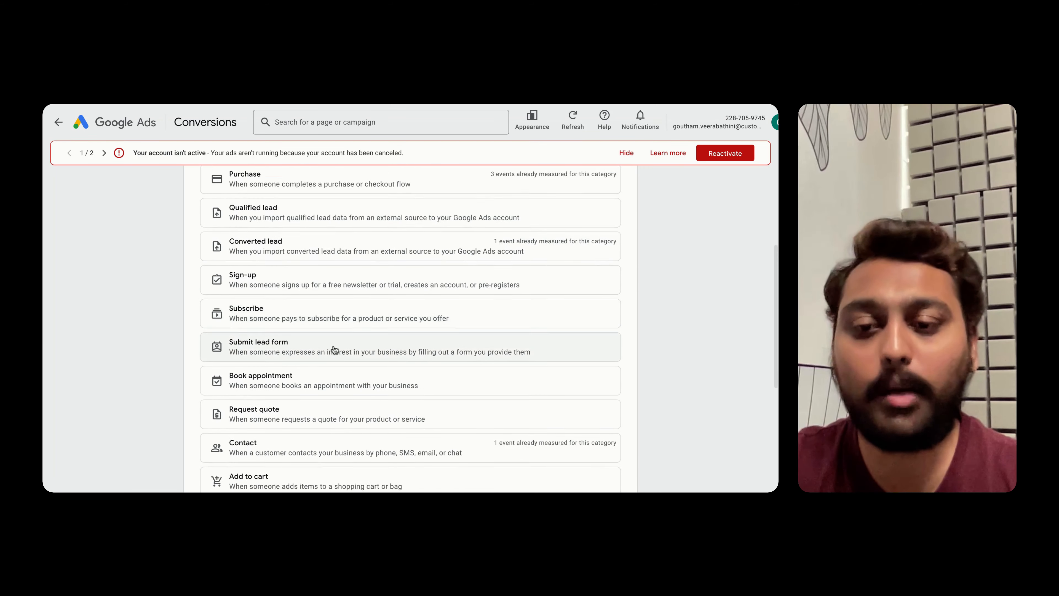
{"action": "scroll", "coordinate": [324, 335], "scroll_direction": "down", "scroll_amount": 1}
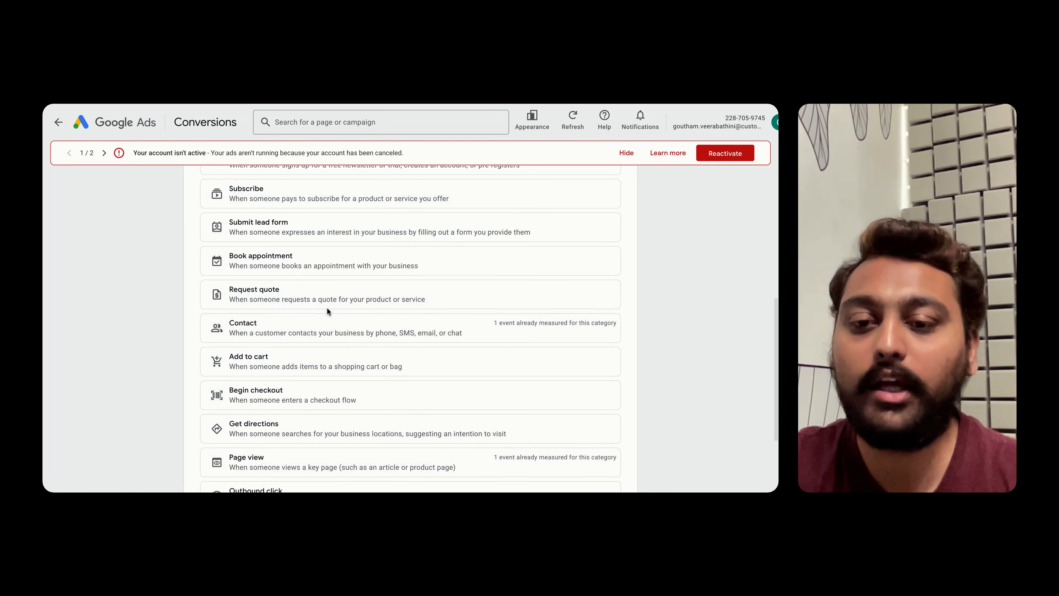
{"action": "scroll", "coordinate": [319, 370], "scroll_direction": "down", "scroll_amount": 1}
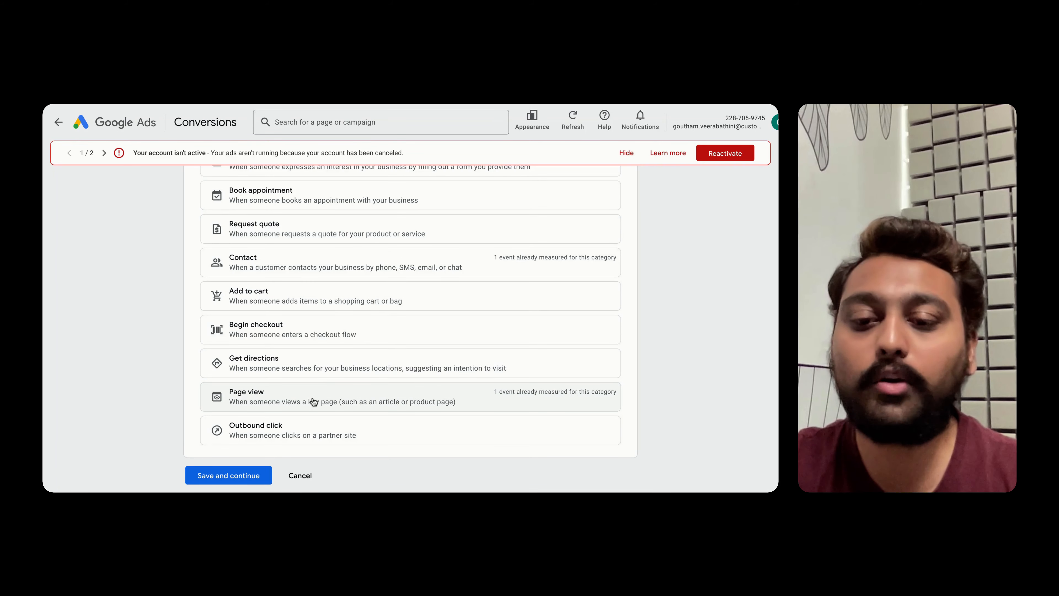
{"action": "scroll", "coordinate": [272, 412], "scroll_direction": "up", "scroll_amount": 6}
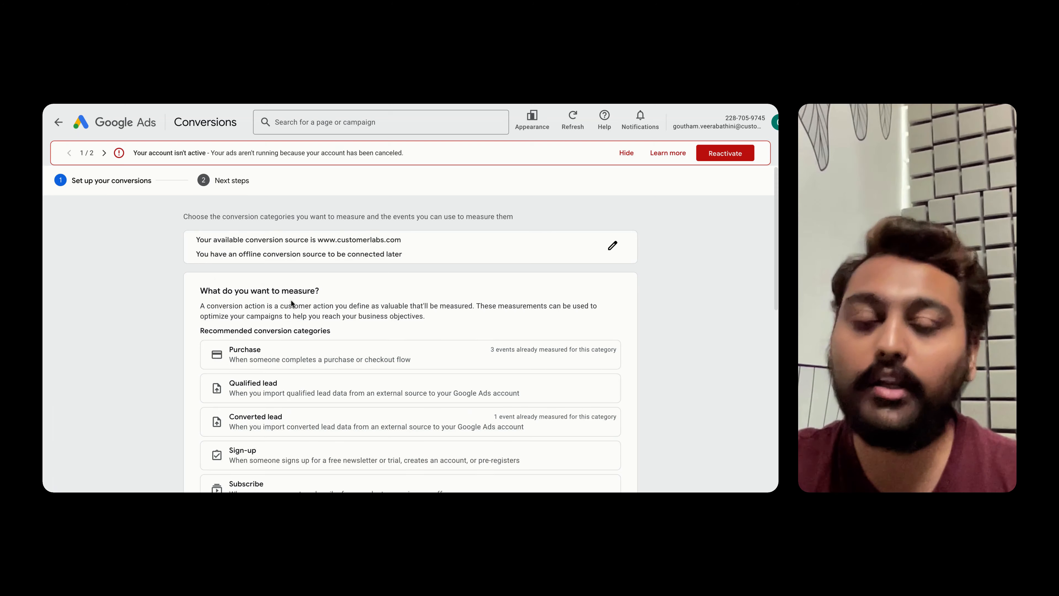
{"action": "scroll", "coordinate": [291, 301], "scroll_direction": "down", "scroll_amount": 1}
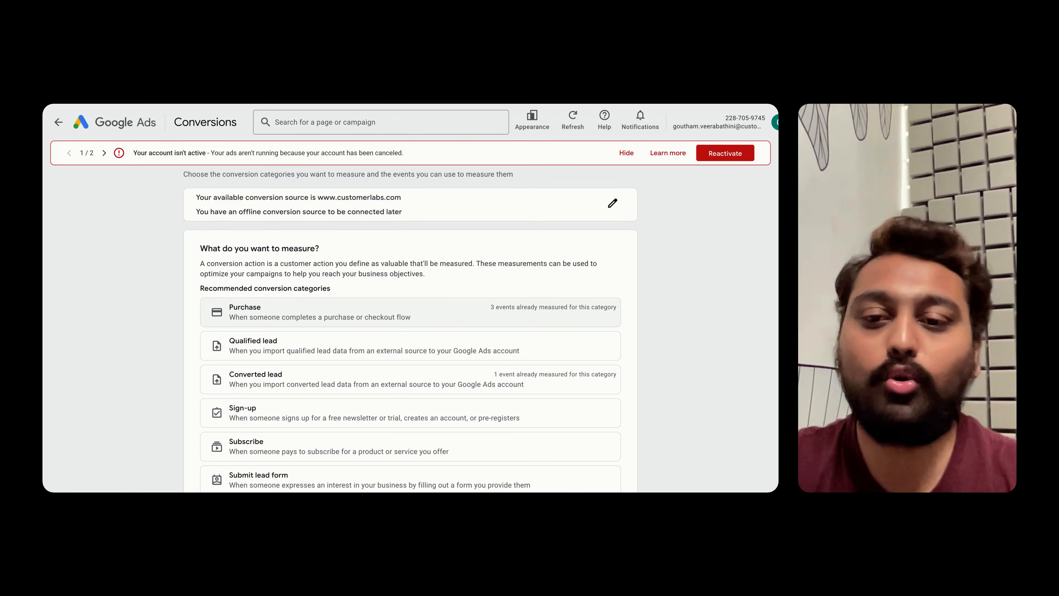
{"action": "left_click", "coordinate": [282, 318]}
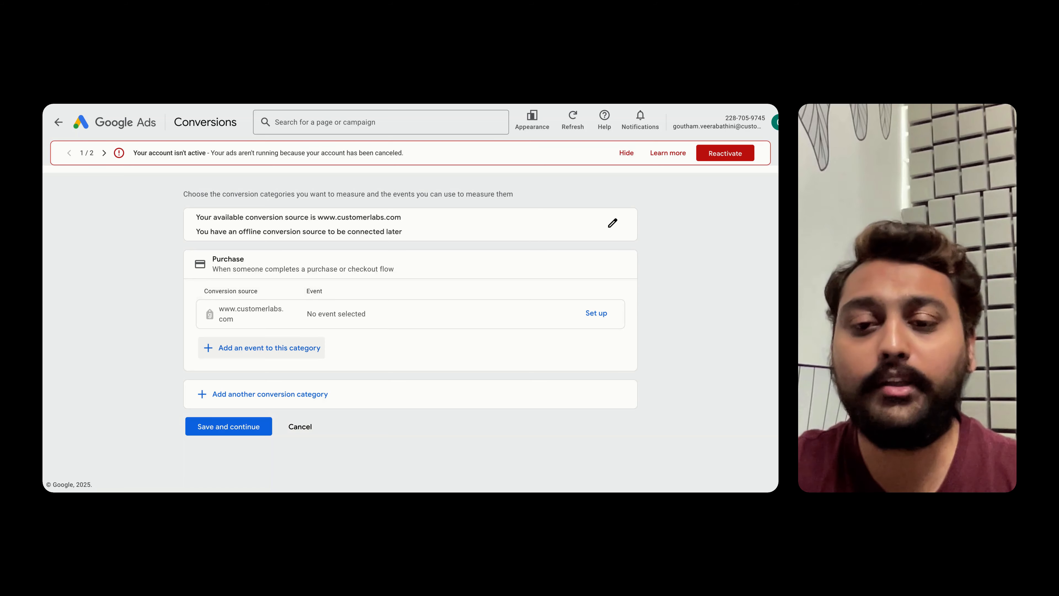
{"action": "left_click", "coordinate": [264, 350]}
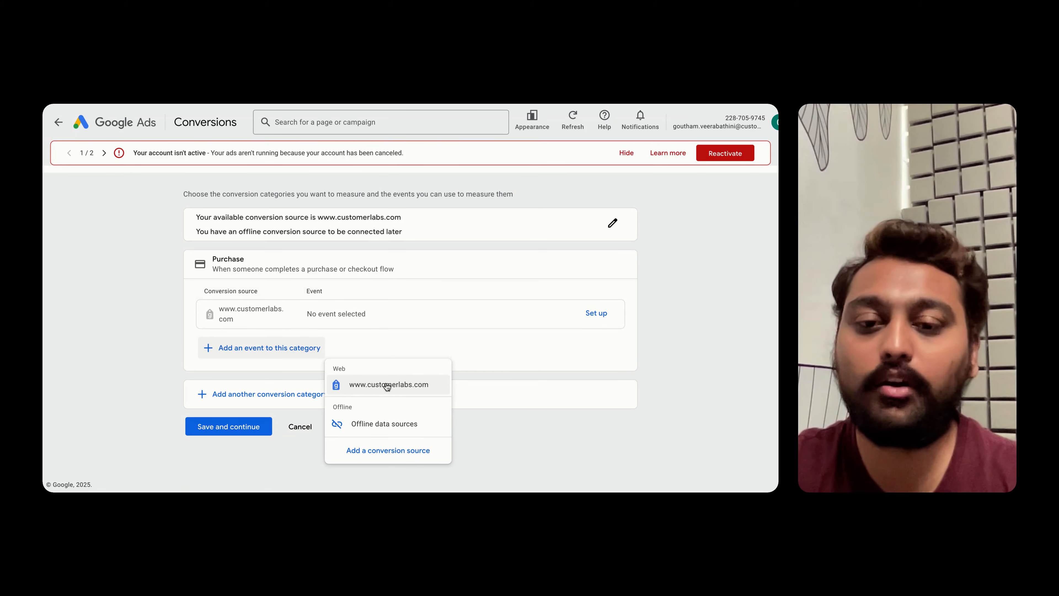
{"action": "left_click", "coordinate": [364, 385]}
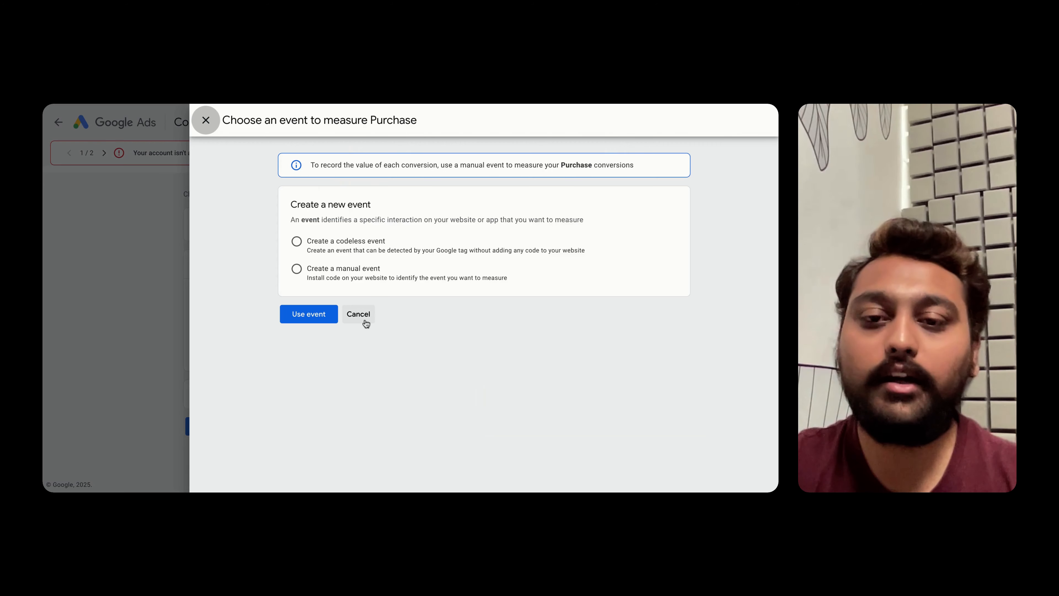
{"action": "left_click", "coordinate": [296, 268]}
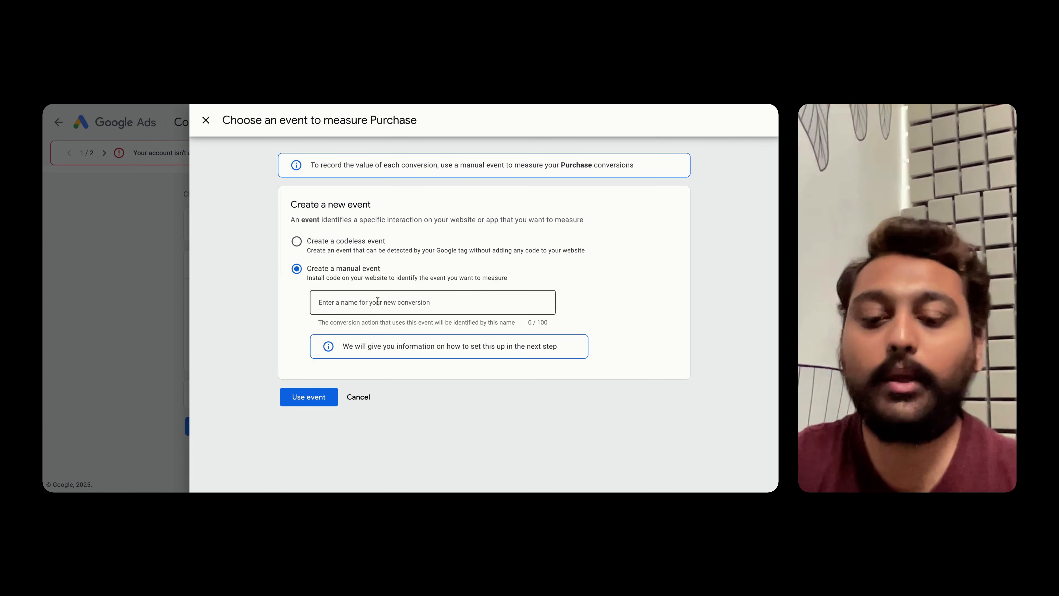
{"action": "left_click", "coordinate": [371, 303]}
{"action": "type", "text": "purc"}
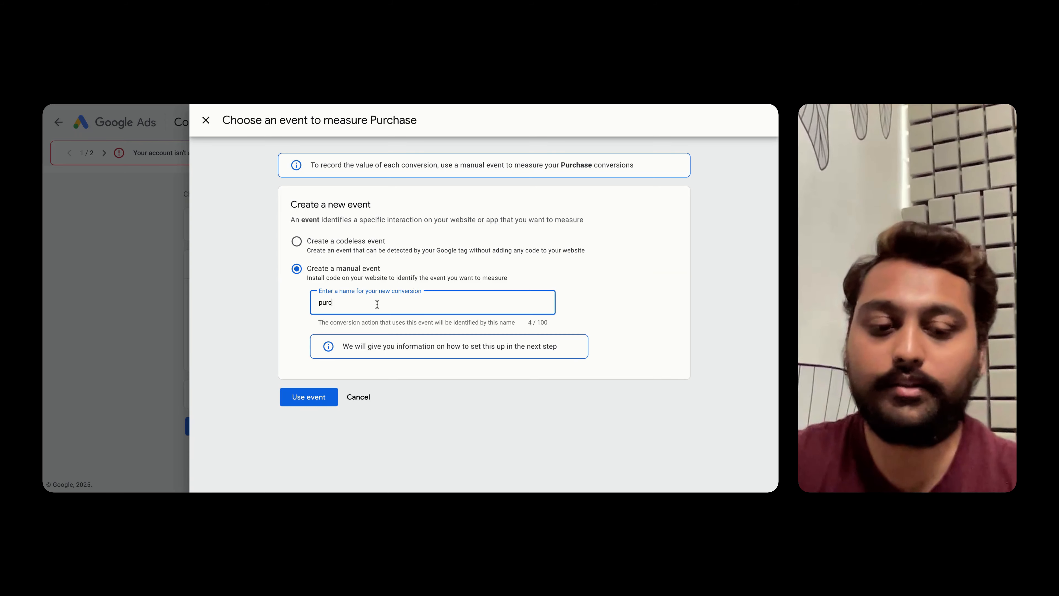
{"action": "type", "text": "hase_a"}
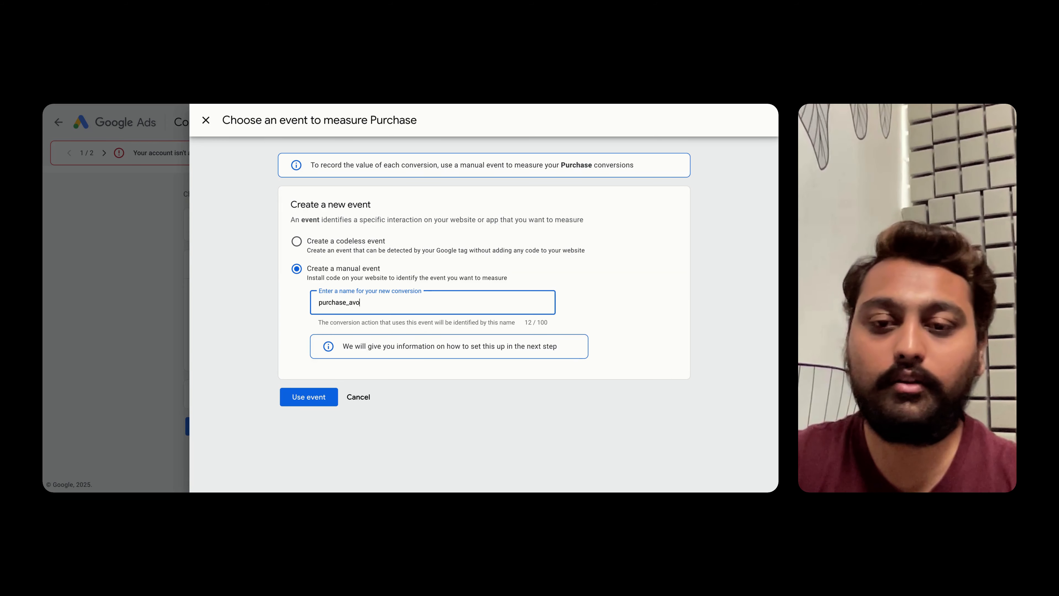
{"action": "type", "text": "ov_high"}
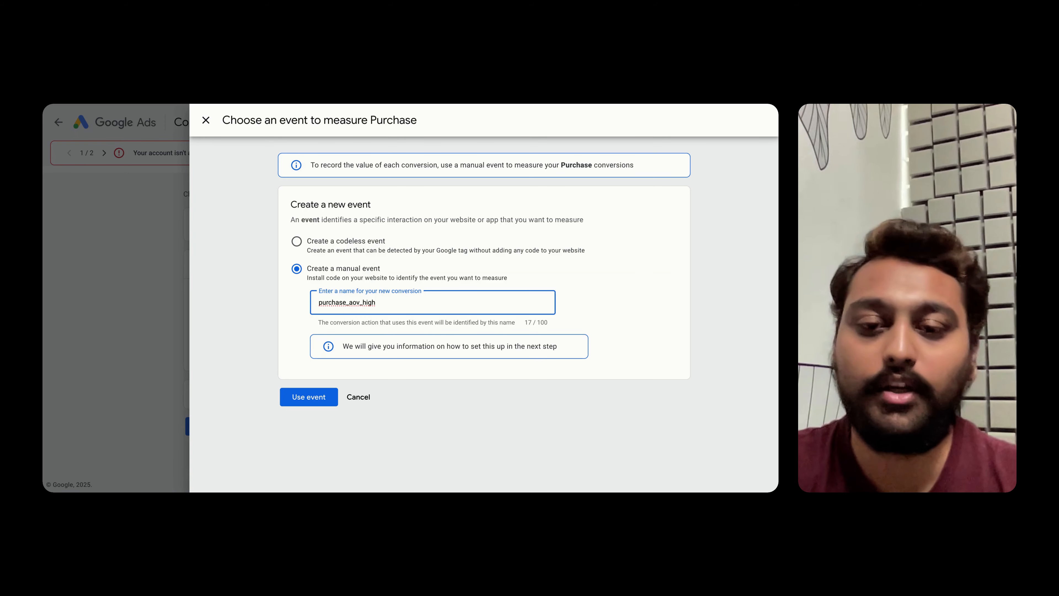
{"action": "left_click", "coordinate": [303, 405]}
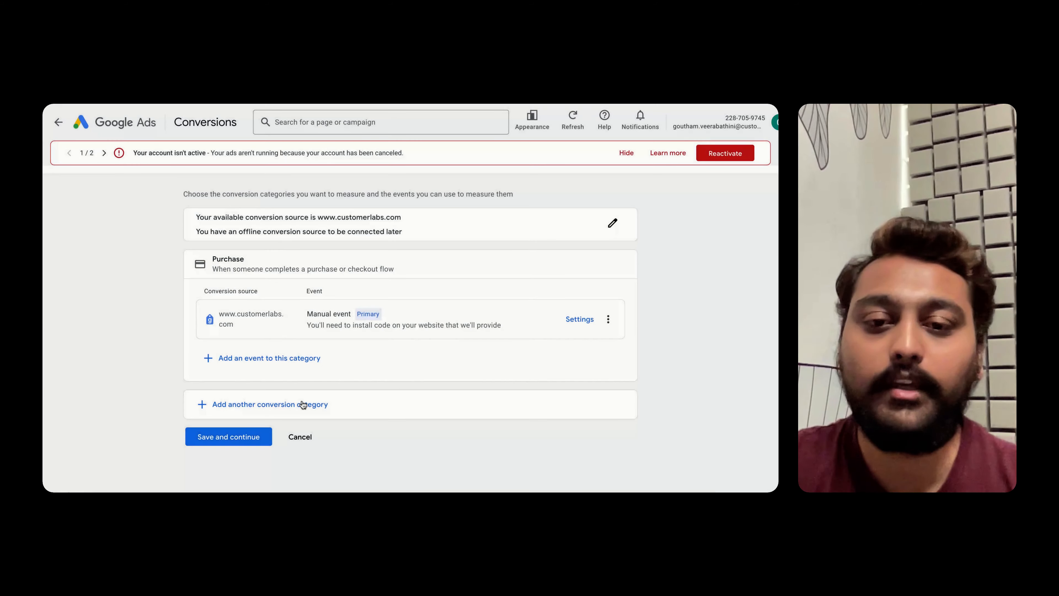
Open the manual event's conversion settings and review the action optimization, name, value, count and conversion window options
{"action": "left_click", "coordinate": [577, 318]}
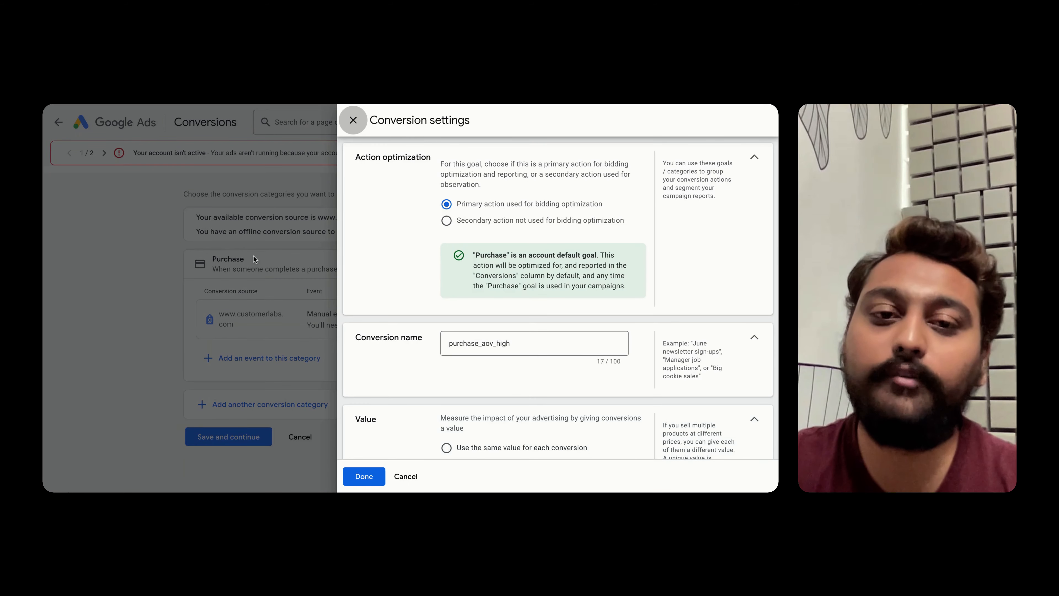
{"action": "scroll", "coordinate": [521, 232], "scroll_direction": "down", "scroll_amount": 2}
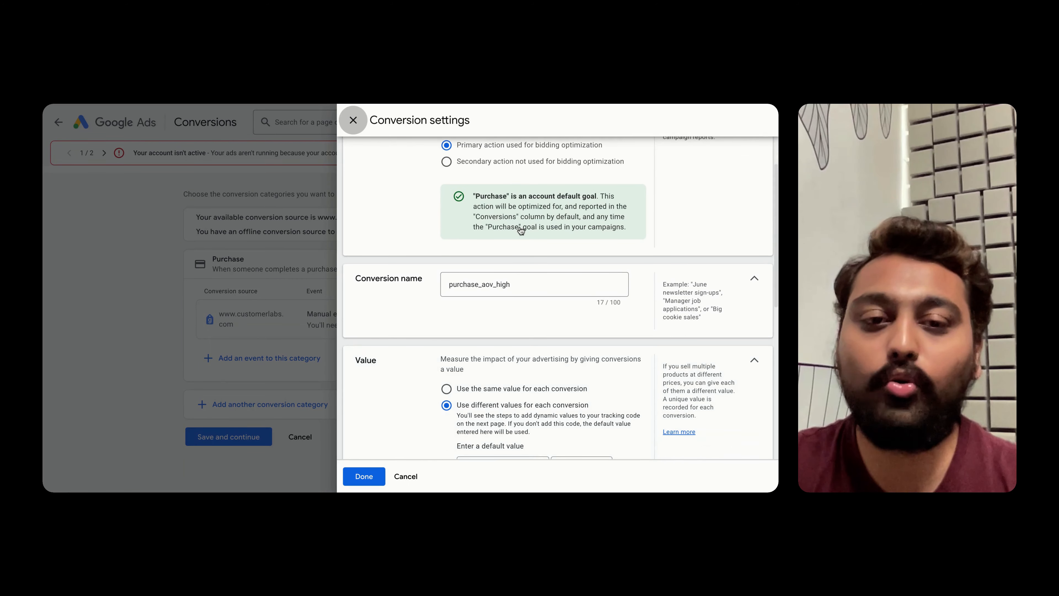
{"action": "scroll", "coordinate": [520, 225], "scroll_direction": "down", "scroll_amount": 1}
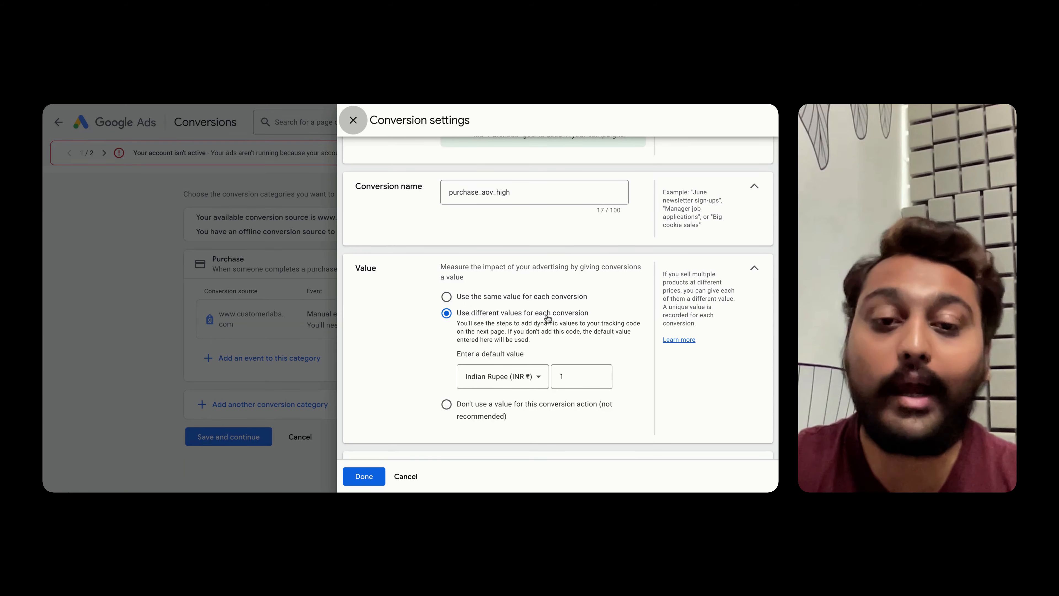
{"action": "scroll", "coordinate": [525, 354], "scroll_direction": "down", "scroll_amount": 4}
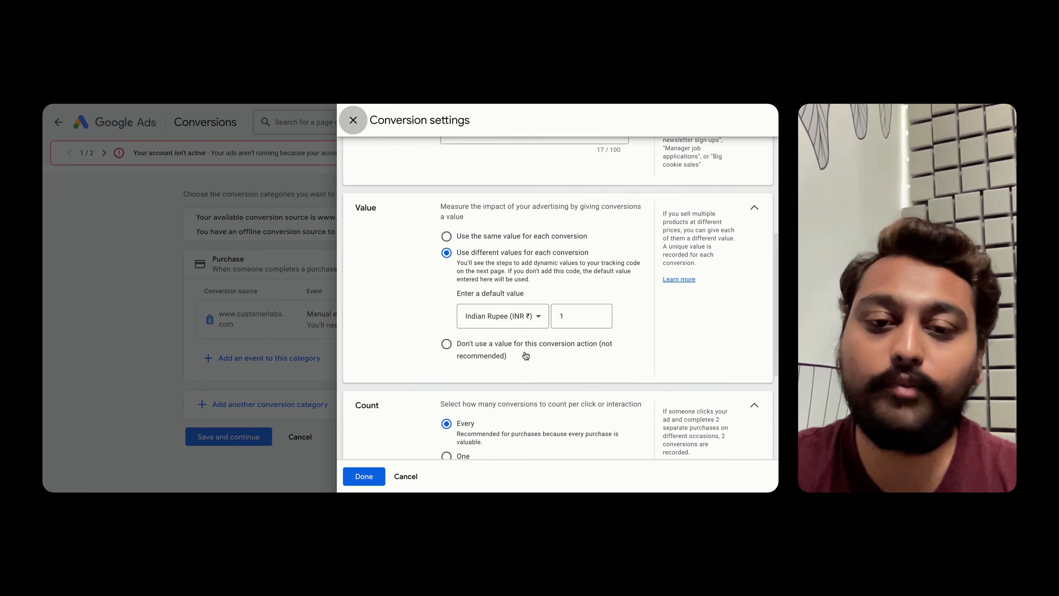
{"action": "scroll", "coordinate": [490, 329], "scroll_direction": "down", "scroll_amount": 1}
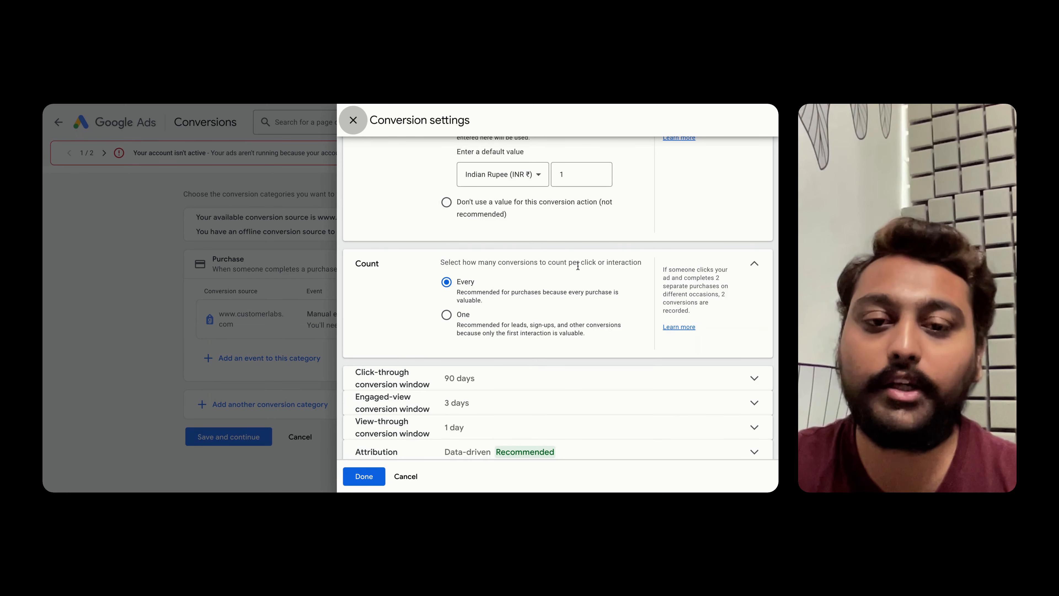
{"action": "scroll", "coordinate": [524, 321], "scroll_direction": "down", "scroll_amount": 1}
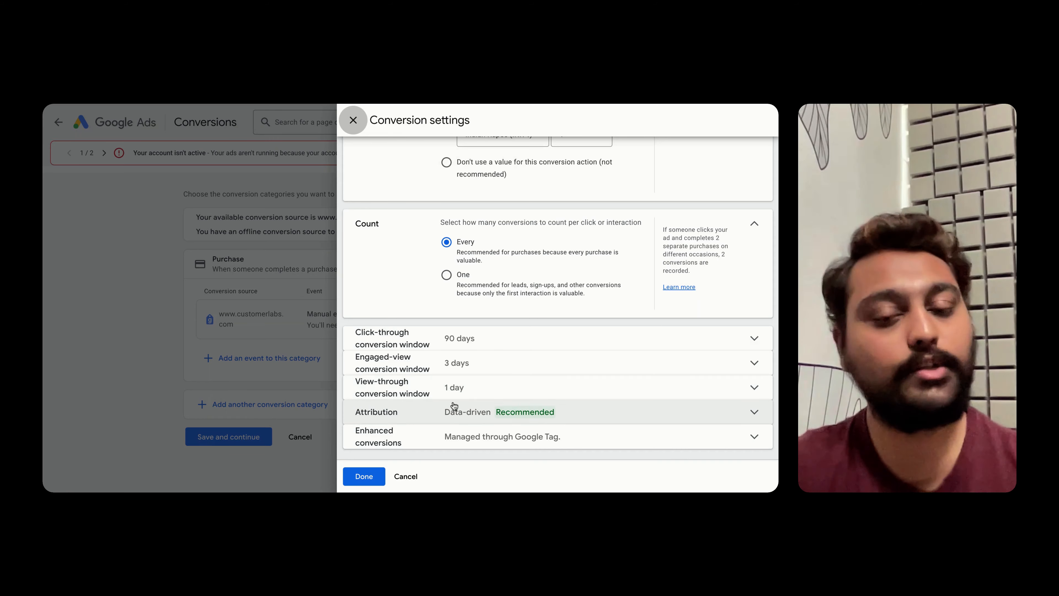
Check the available attribution models and the enhanced conversions option, and accept the conversion settings
{"action": "left_click", "coordinate": [453, 417]}
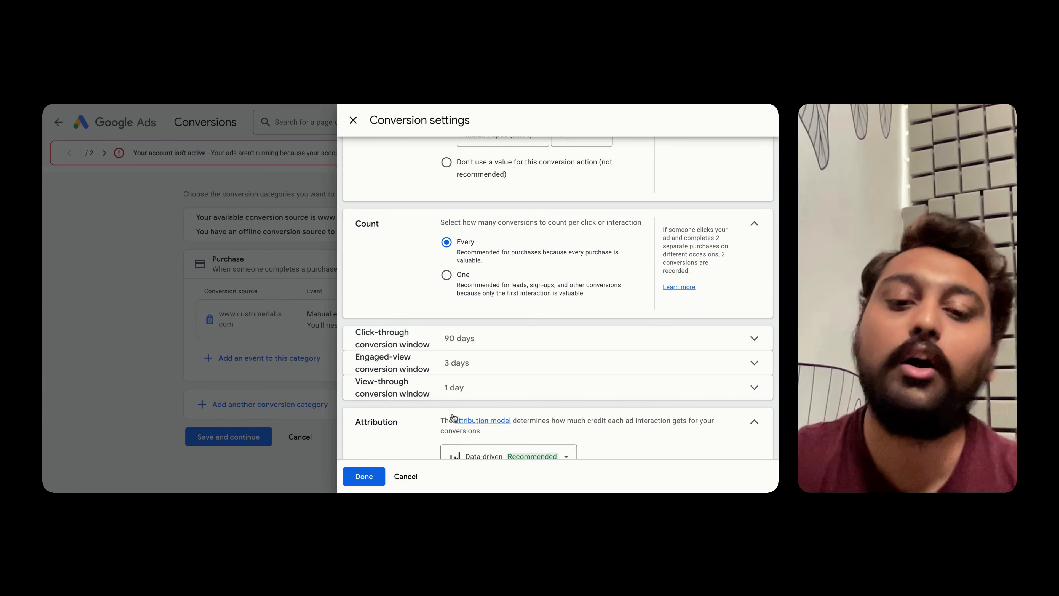
{"action": "left_click", "coordinate": [482, 394]}
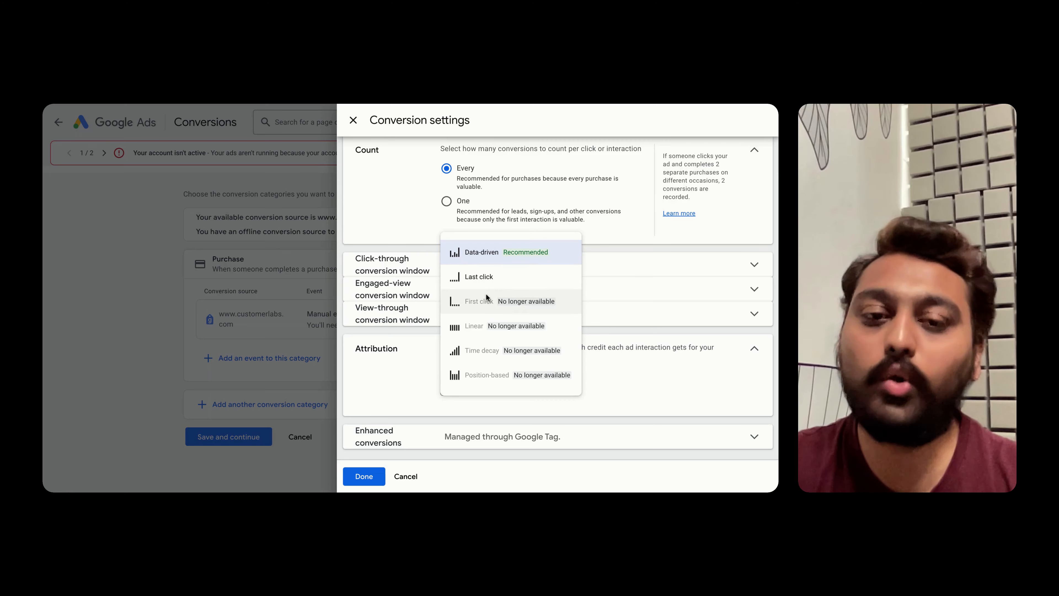
{"action": "mouse_move", "coordinate": [488, 281]}
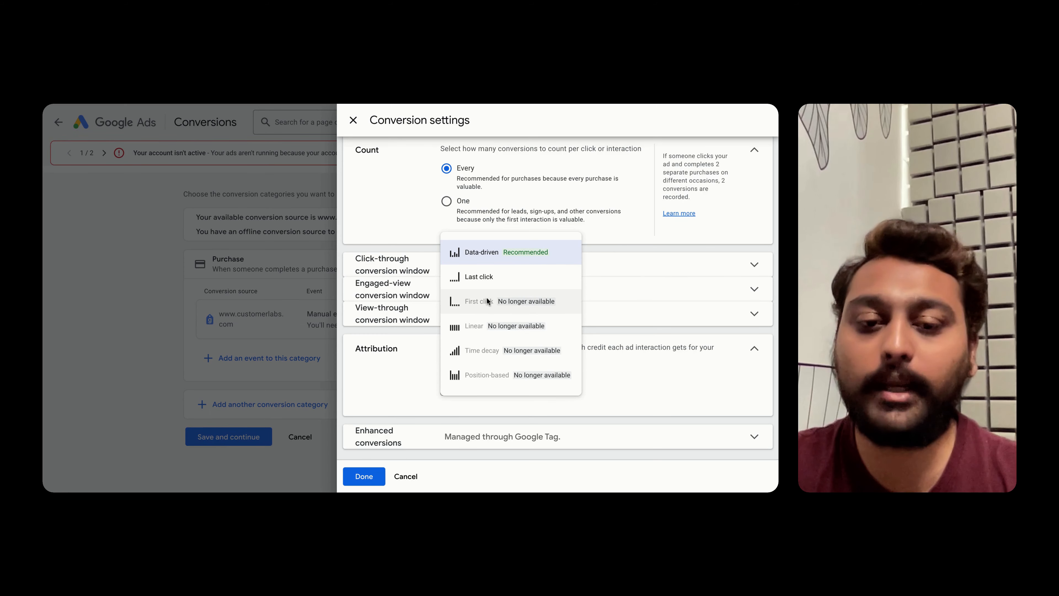
{"action": "mouse_move", "coordinate": [487, 376]}
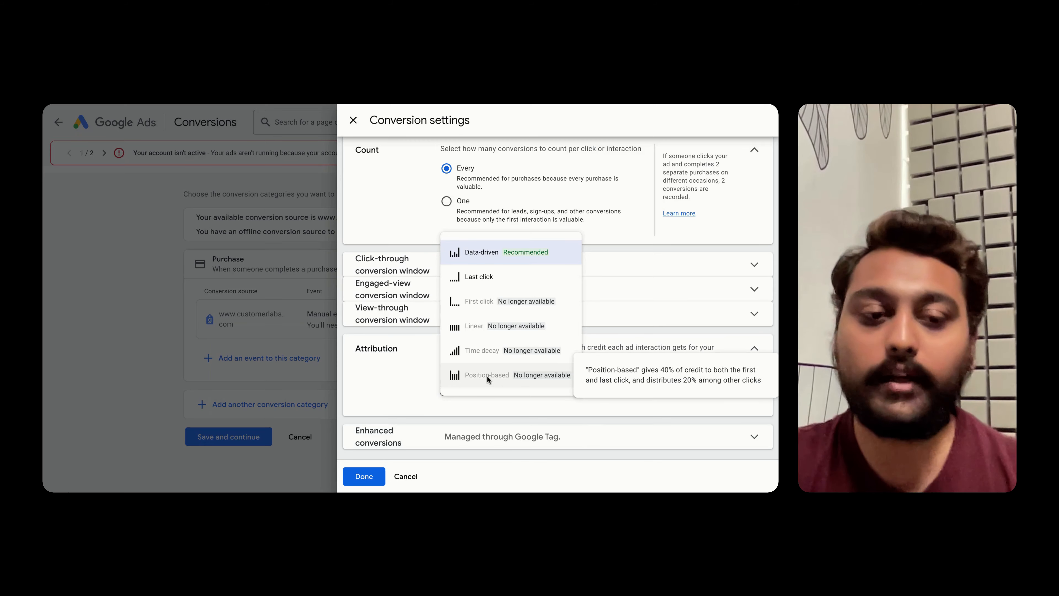
{"action": "left_click", "coordinate": [563, 415]}
{"action": "left_click", "coordinate": [546, 441]}
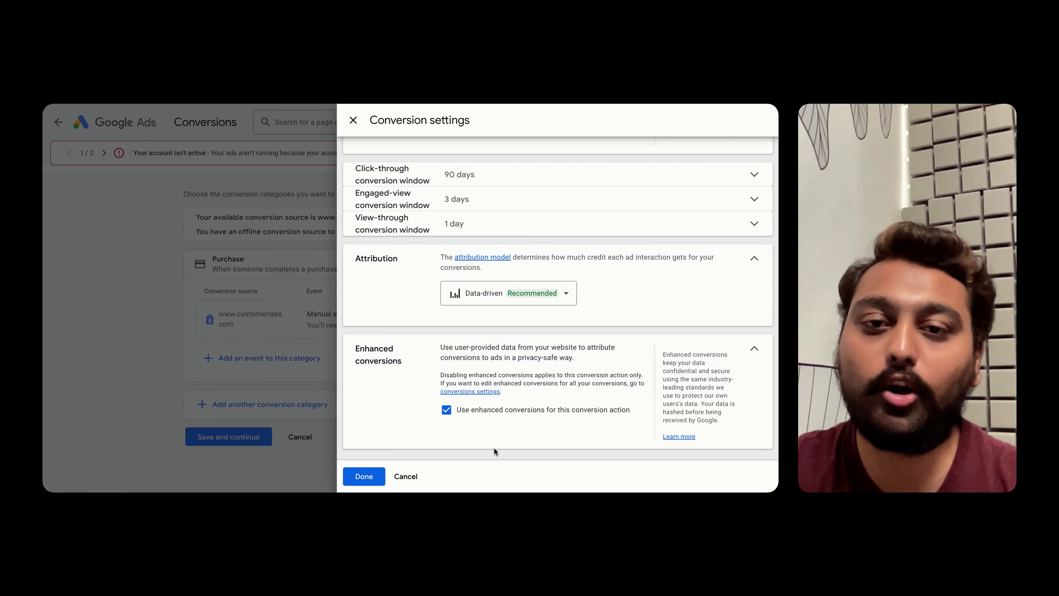
{"action": "left_click", "coordinate": [363, 476]}
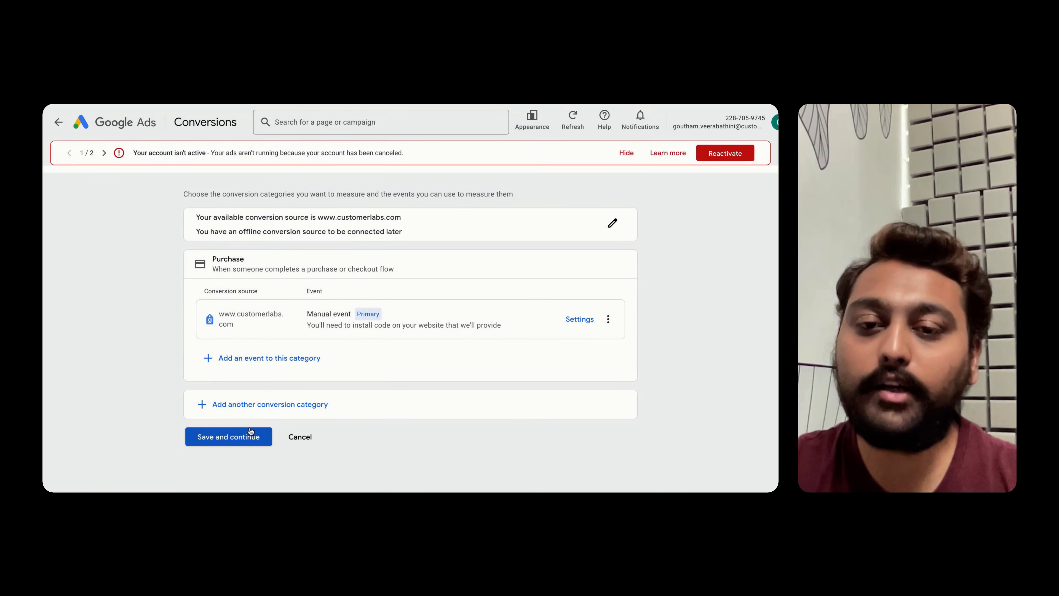
Save the Purchase conversion action and review the instructions for setting up the Google tag and event tags
{"action": "left_click", "coordinate": [237, 443]}
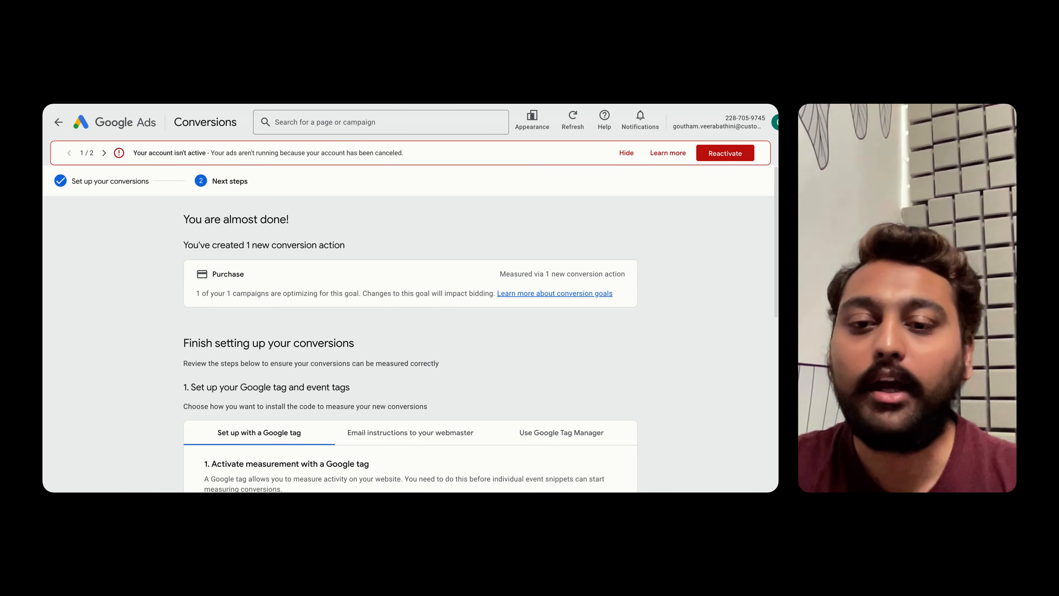
{"action": "scroll", "coordinate": [394, 343], "scroll_direction": "down", "scroll_amount": 10}
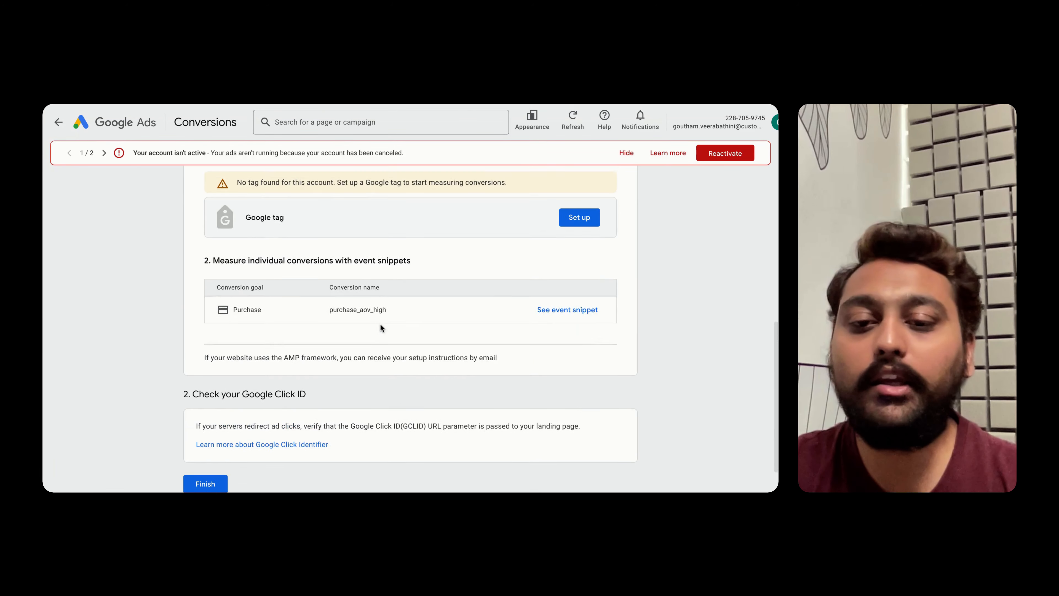
{"action": "scroll", "coordinate": [380, 323], "scroll_direction": "up", "scroll_amount": 10}
{"action": "scroll", "coordinate": [380, 324], "scroll_direction": "down", "scroll_amount": 4}
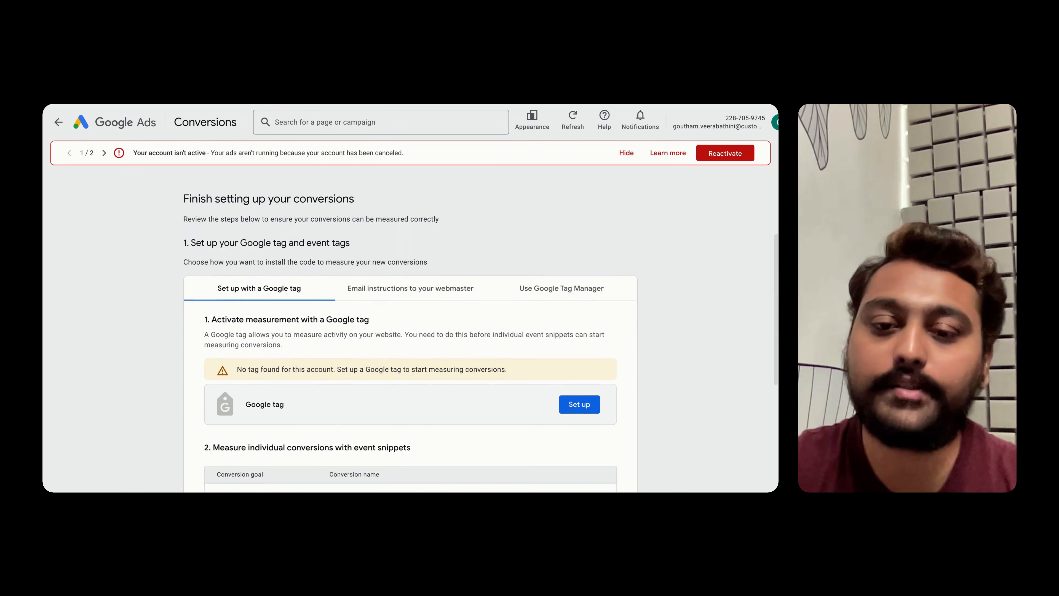
Review the remaining event snippet and Google Click ID instructions, and finish the purchase_aov_high setup
{"action": "scroll", "coordinate": [410, 330], "scroll_direction": "down", "scroll_amount": 5}
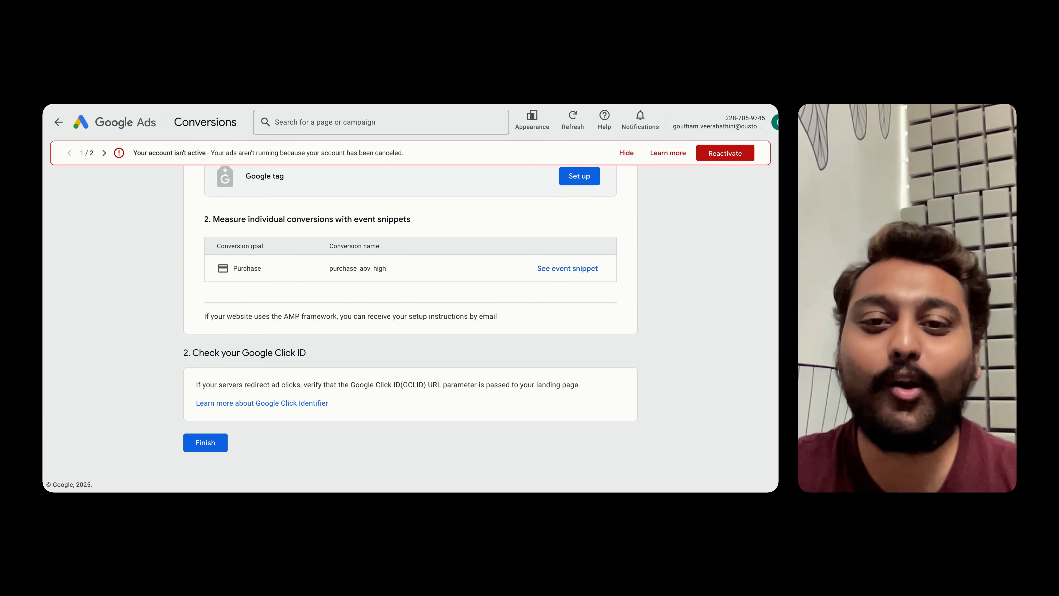
{"action": "scroll", "coordinate": [410, 329], "scroll_direction": "up", "scroll_amount": 10}
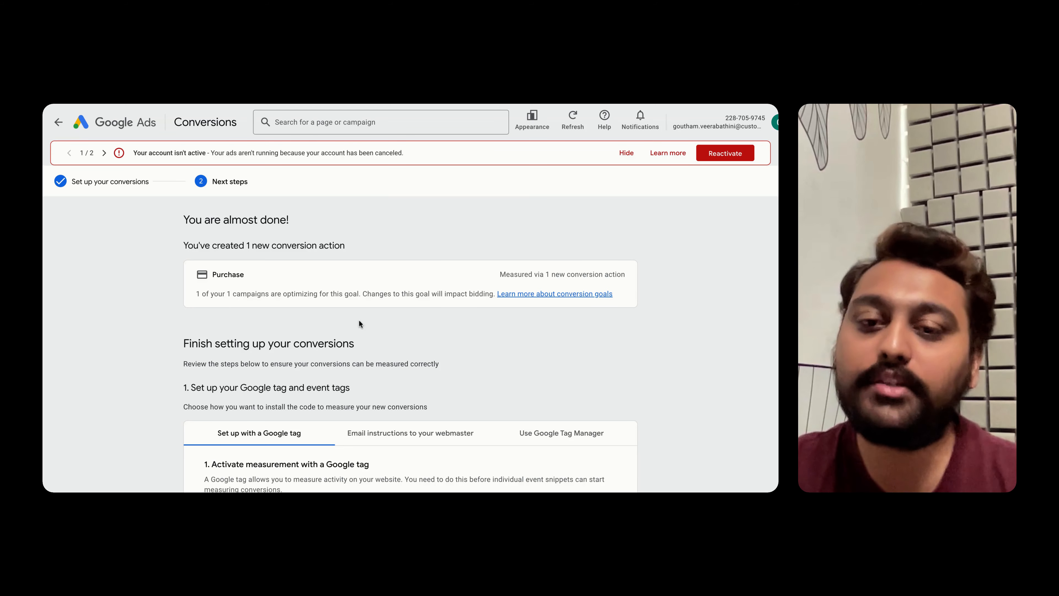
{"action": "scroll", "coordinate": [355, 258], "scroll_direction": "down", "scroll_amount": 10}
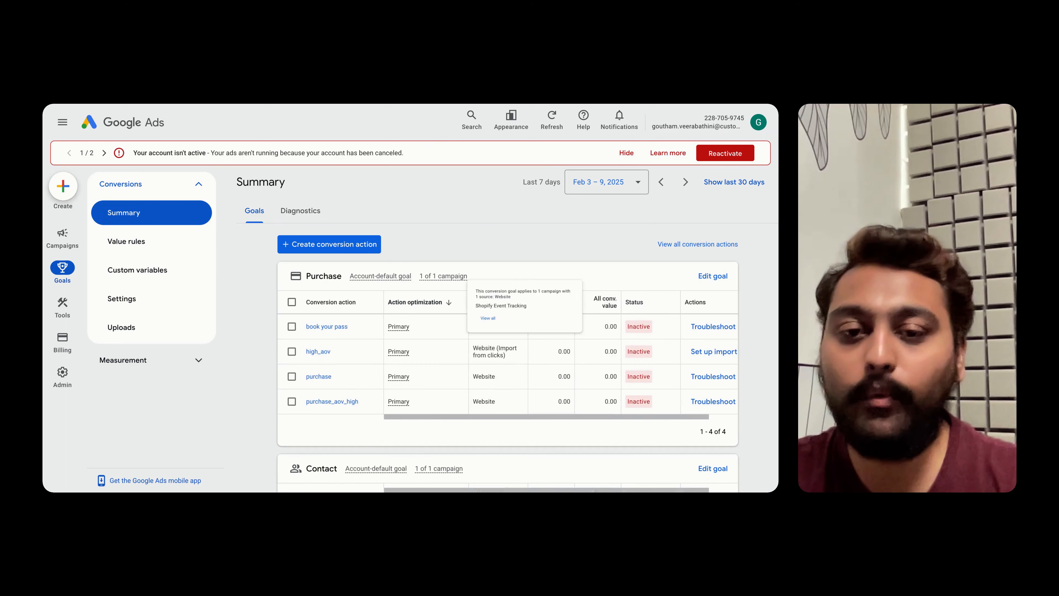
Open the high_aov conversion action and examine its conversion settings and data integration section
{"action": "scroll", "coordinate": [349, 369], "scroll_direction": "down", "scroll_amount": 1}
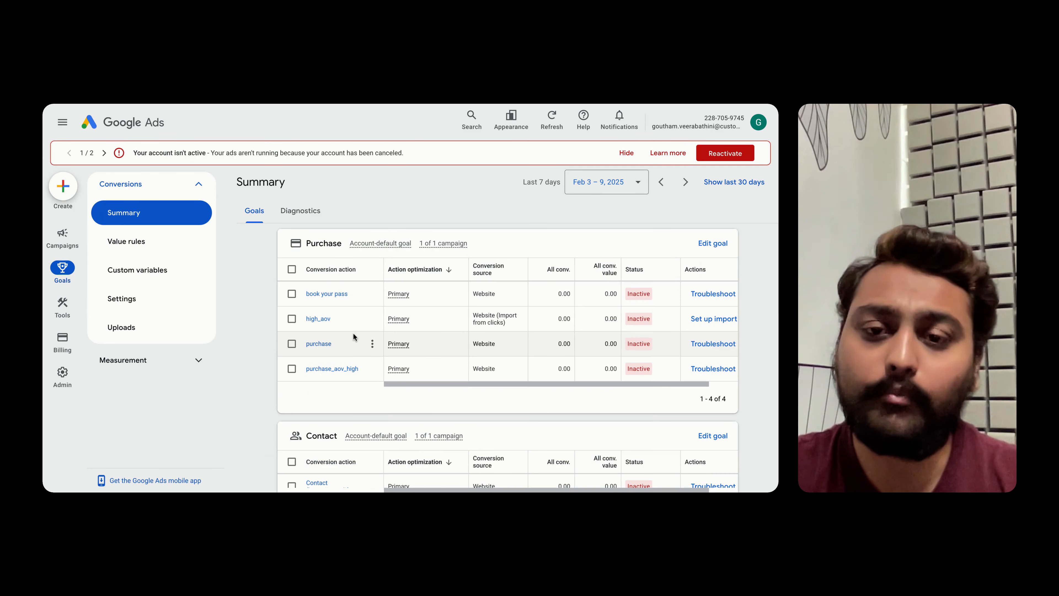
{"action": "left_click", "coordinate": [323, 319]}
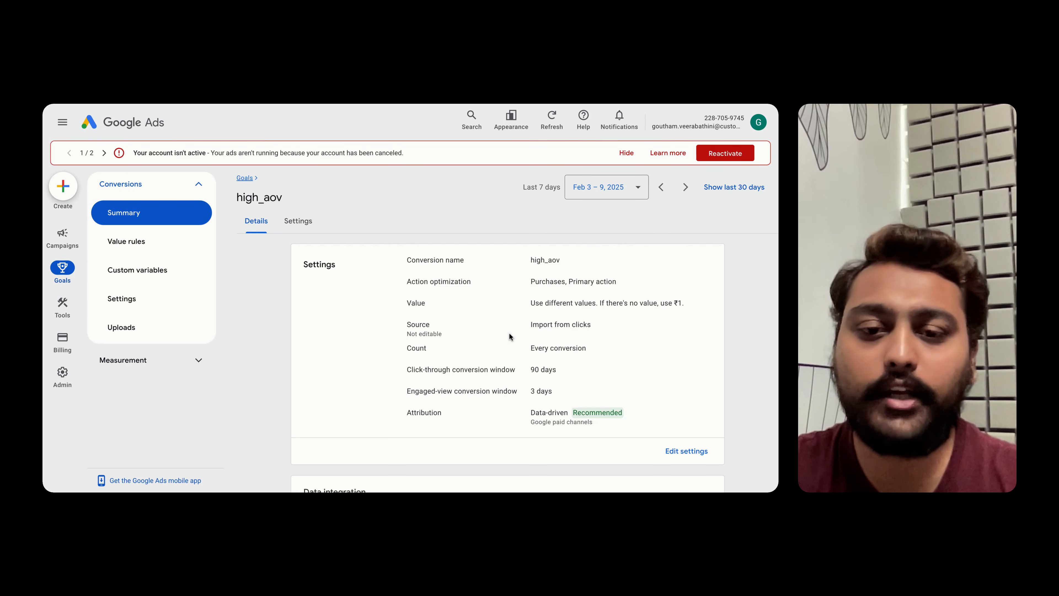
{"action": "scroll", "coordinate": [509, 333], "scroll_direction": "down", "scroll_amount": 4}
{"action": "scroll", "coordinate": [510, 333], "scroll_direction": "up", "scroll_amount": 4}
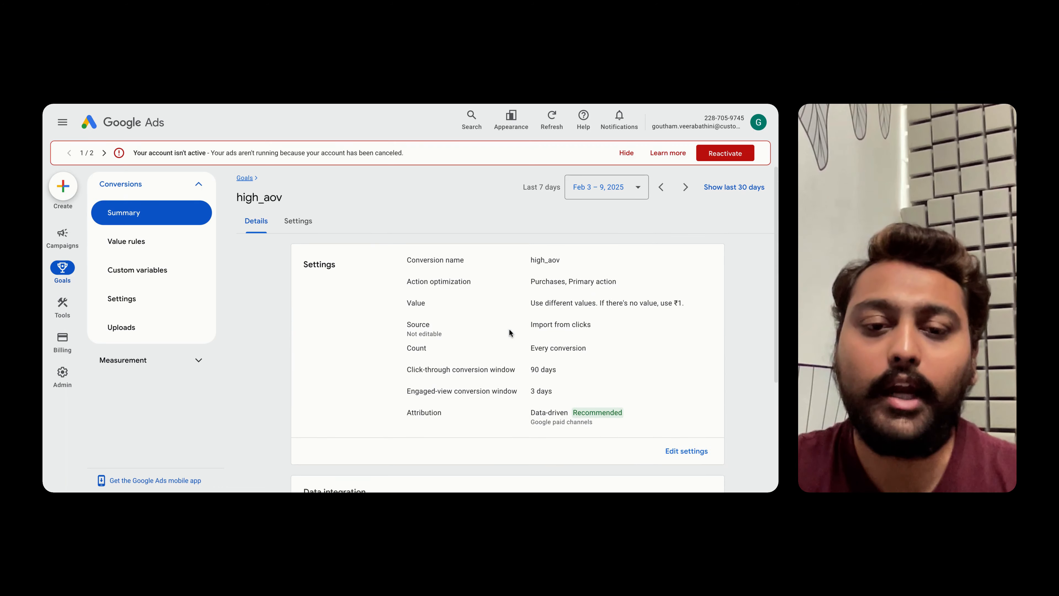
{"action": "scroll", "coordinate": [541, 343], "scroll_direction": "down", "scroll_amount": 1}
{"action": "scroll", "coordinate": [541, 343], "scroll_direction": "down", "scroll_amount": 3}
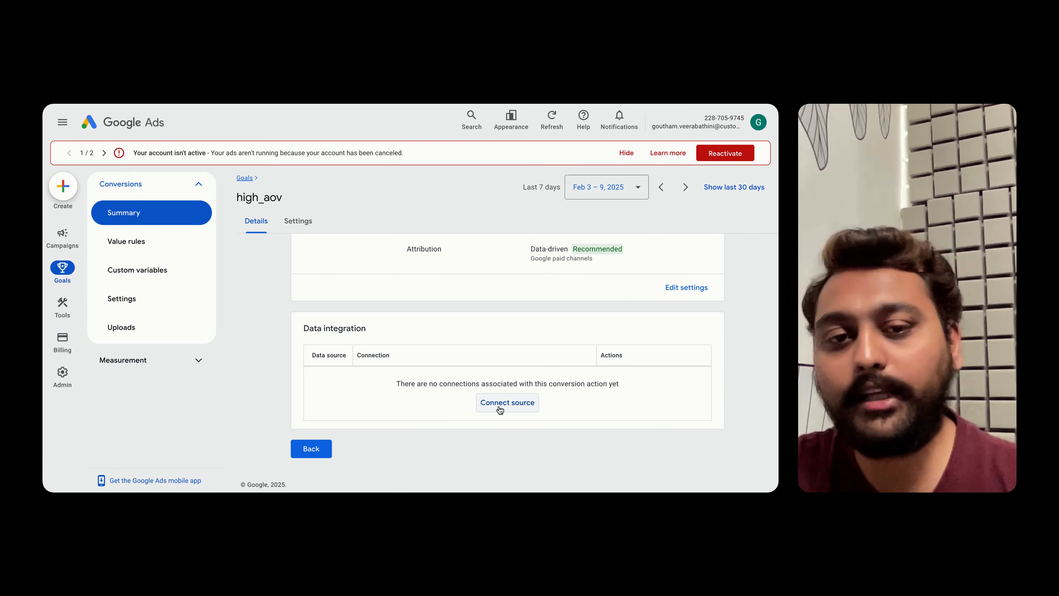
{"action": "scroll", "coordinate": [513, 414], "scroll_direction": "up", "scroll_amount": 3}
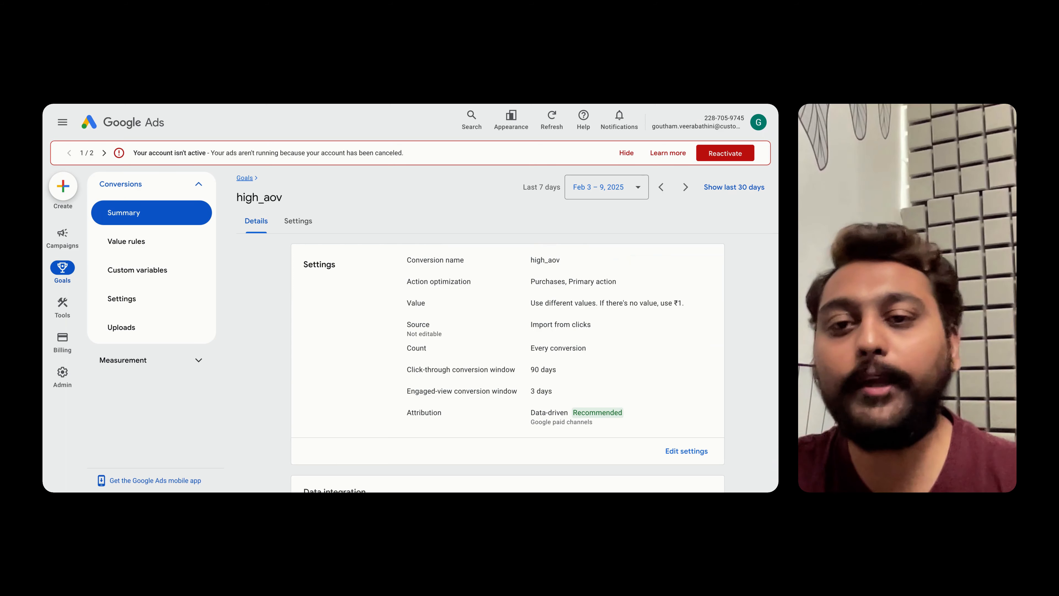
Check the Settings and Details views of high_aov, and return to the conversion goals summary
{"action": "left_click", "coordinate": [298, 221]}
{"action": "left_click", "coordinate": [271, 228]}
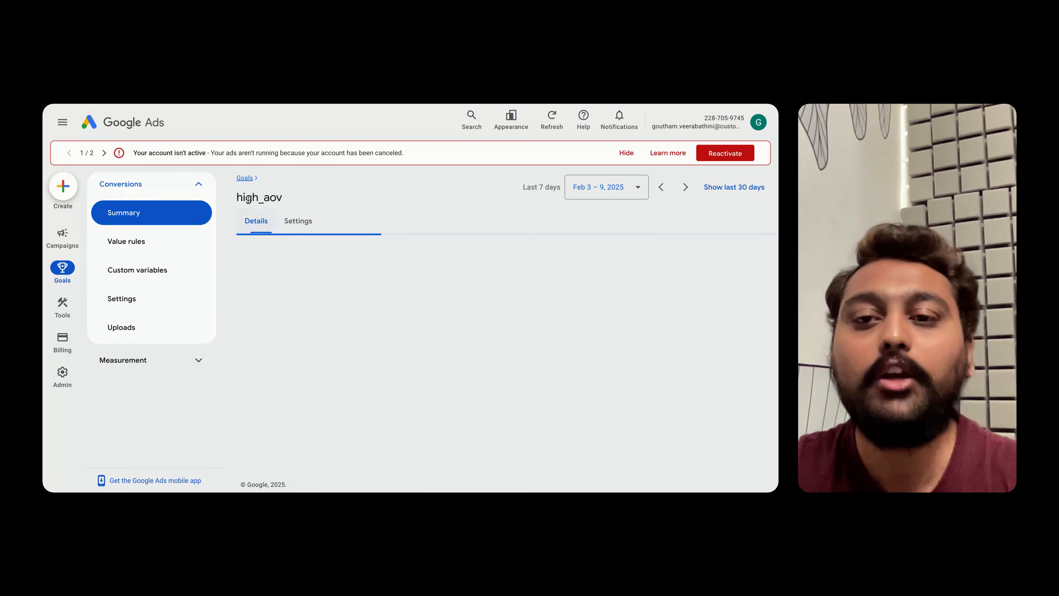
{"action": "left_click", "coordinate": [246, 179]}
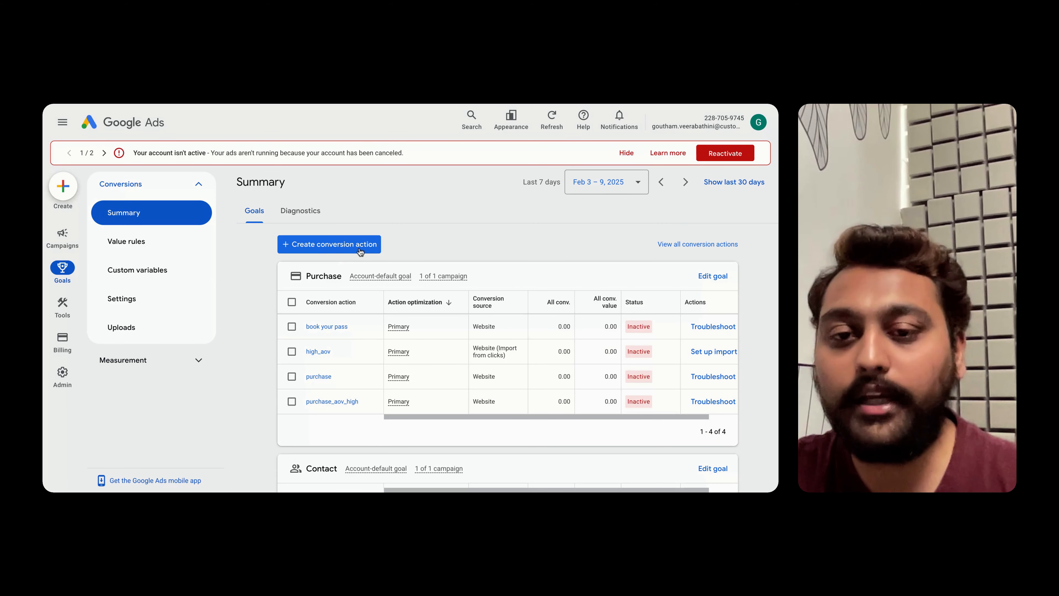
Start a new conversion action with the existing sources and add an offline data sources event to the Purchase category
{"action": "left_click", "coordinate": [329, 244]}
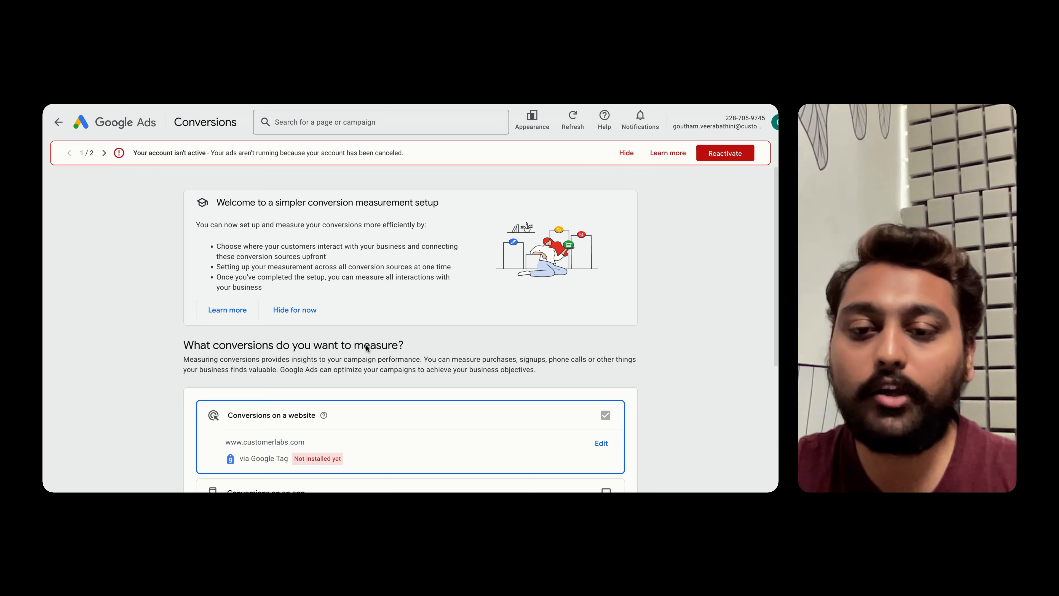
{"action": "scroll", "coordinate": [367, 348], "scroll_direction": "down", "scroll_amount": 5}
{"action": "left_click", "coordinate": [226, 459]}
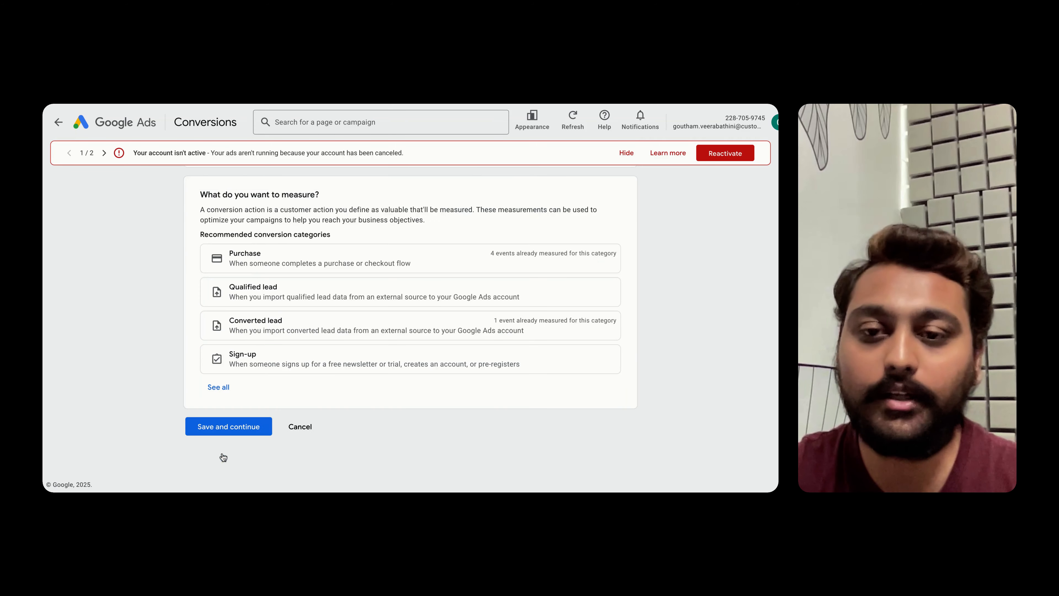
{"action": "left_click", "coordinate": [395, 256]}
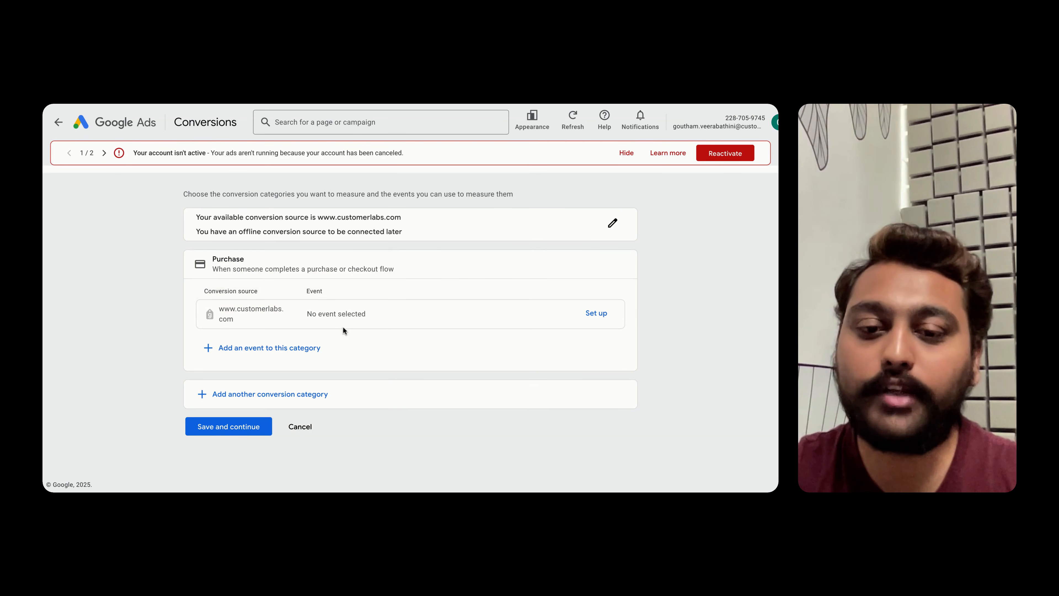
{"action": "left_click", "coordinate": [305, 352]}
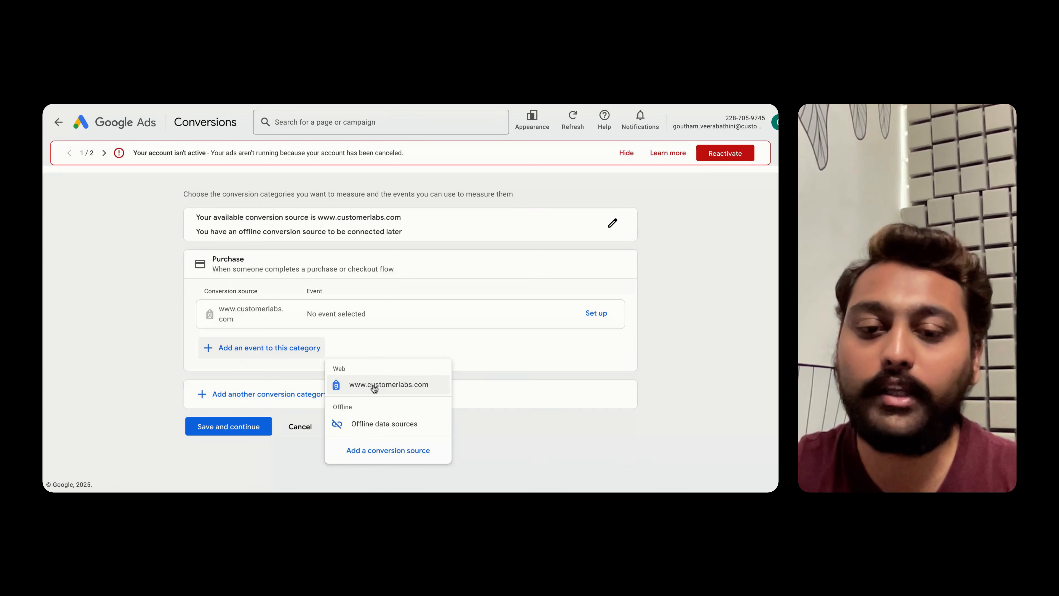
{"action": "left_click", "coordinate": [373, 425]}
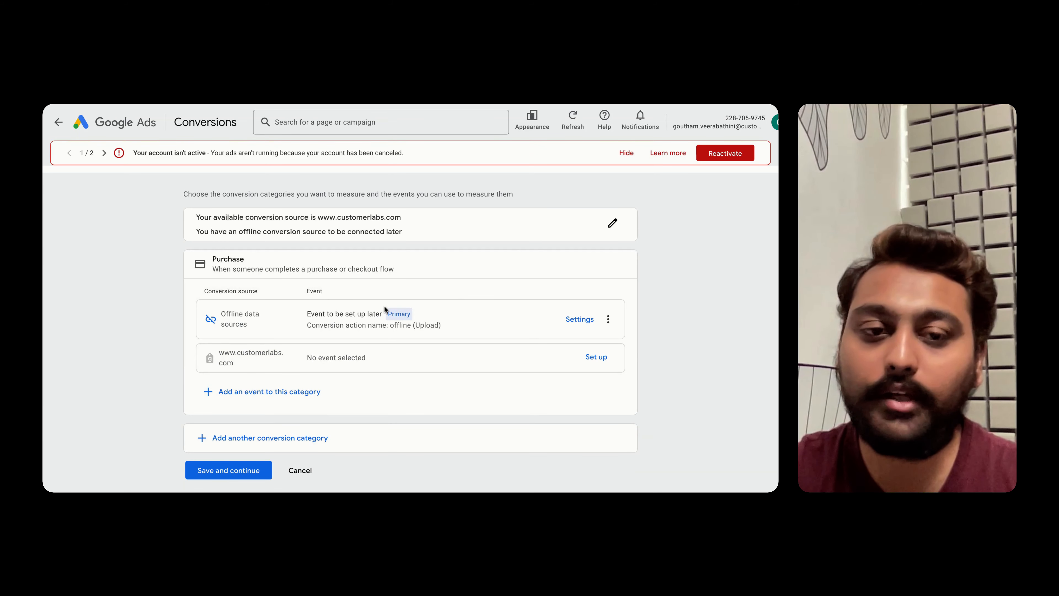
Name the offline Purchase conversion action low_aov_purchase, review its value options and accept the conversion settings
{"action": "left_click", "coordinate": [608, 319]}
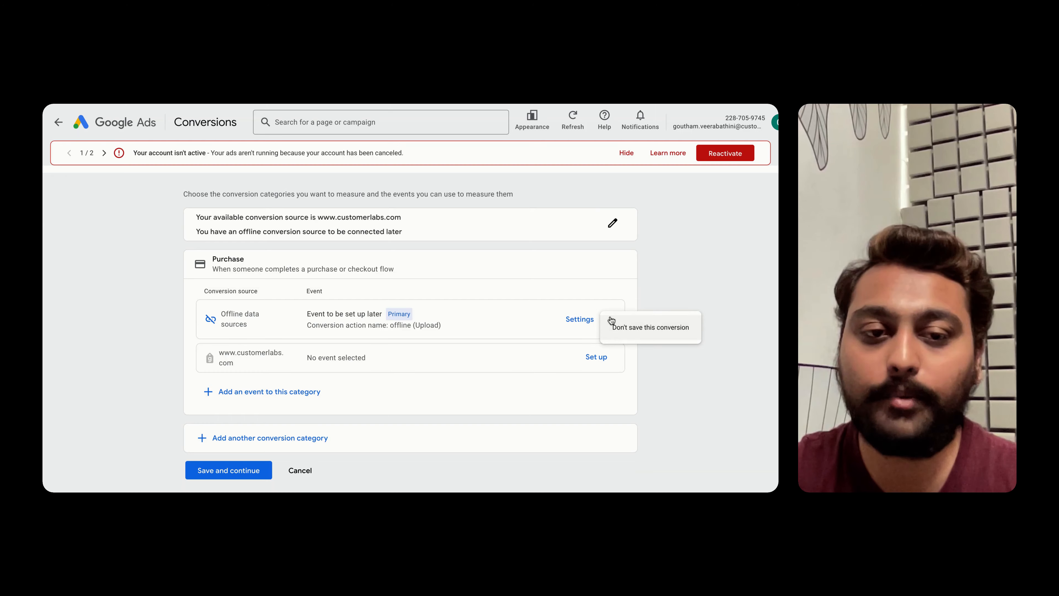
{"action": "left_click", "coordinate": [580, 320]}
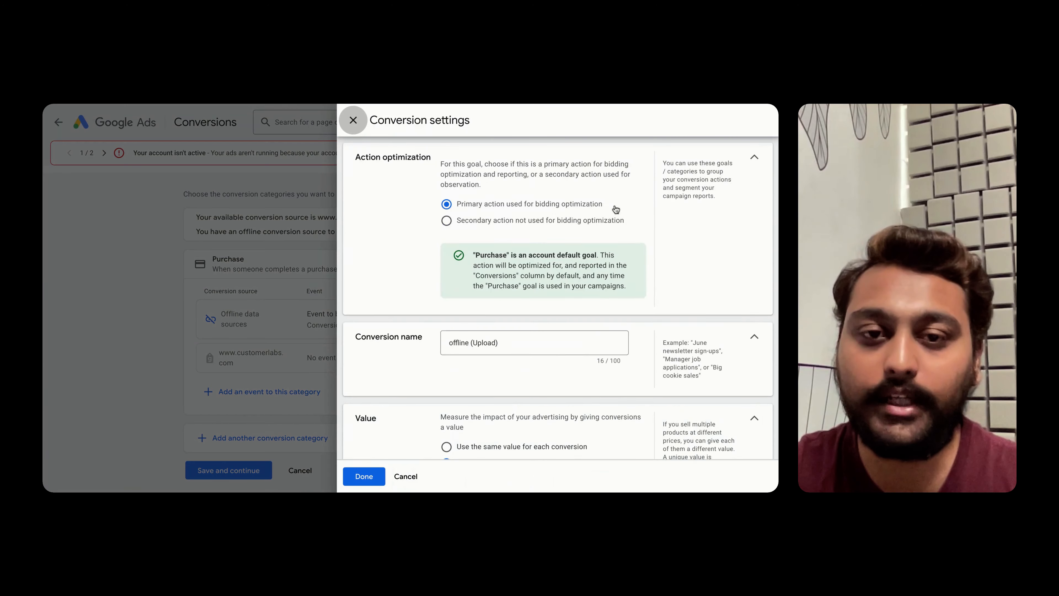
{"action": "double_click", "coordinate": [488, 343]}
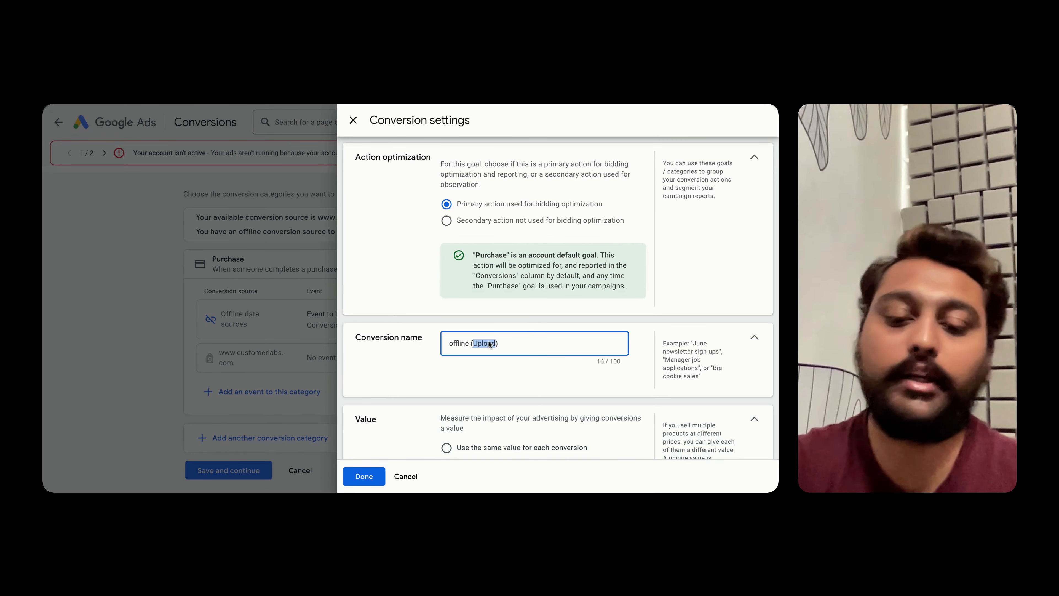
{"action": "key", "text": "super+a"}
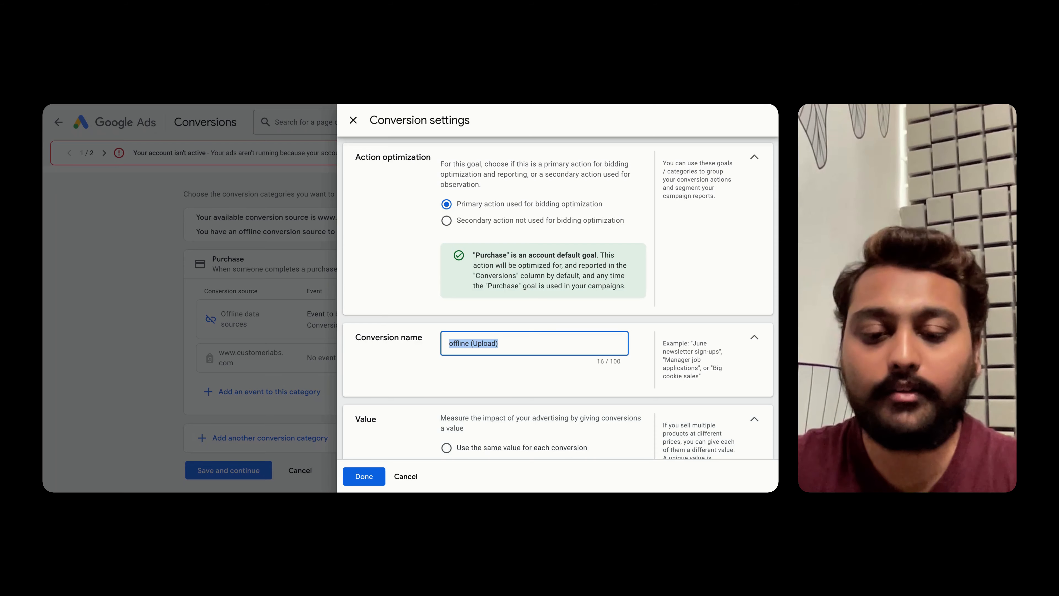
{"action": "type", "text": "low"}
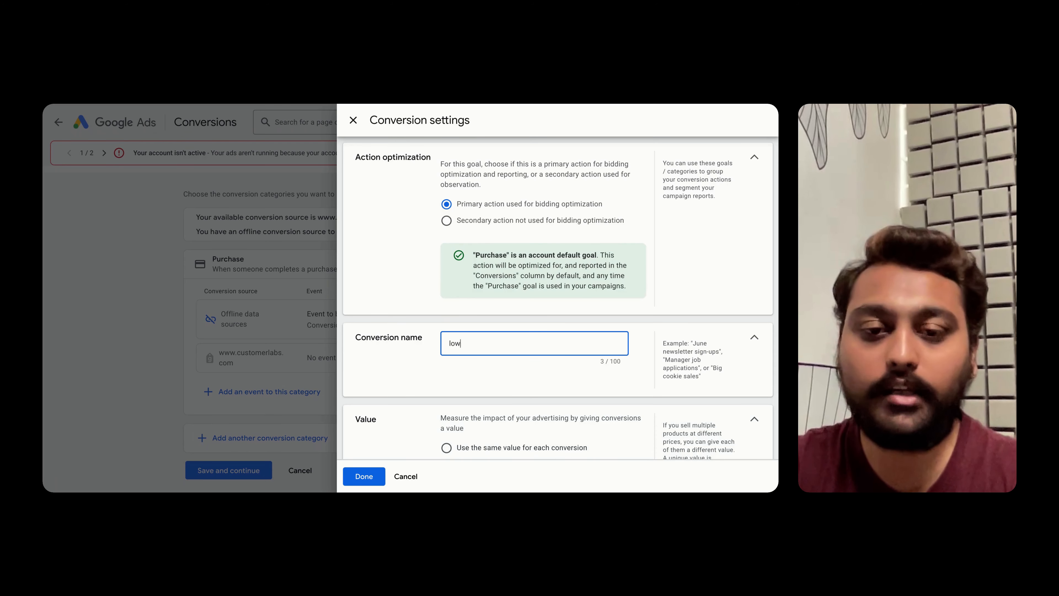
{"action": "type", "text": "_aov"}
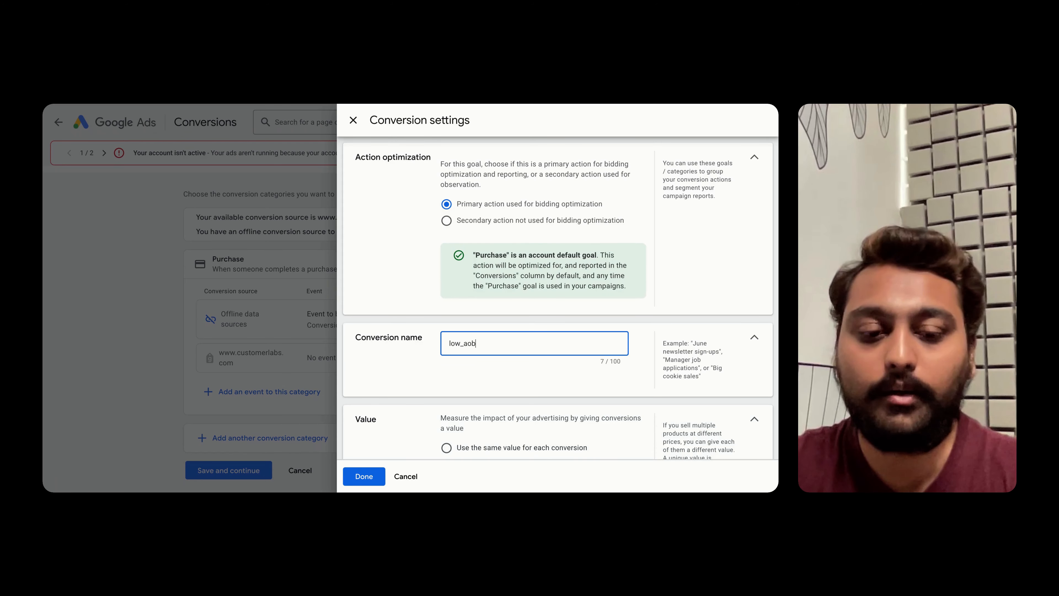
{"action": "type", "text": "_purchase"}
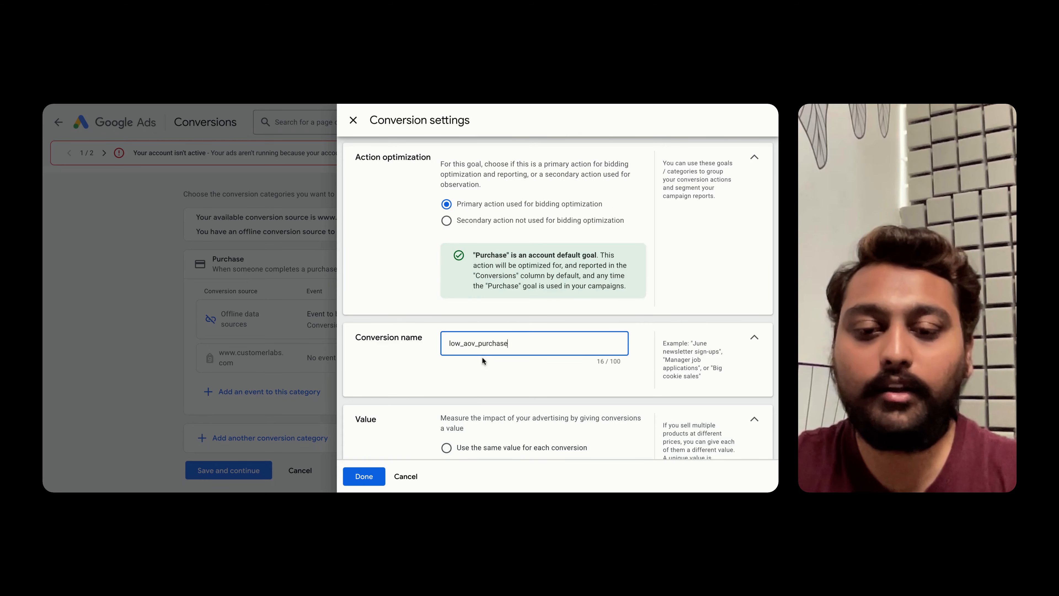
{"action": "scroll", "coordinate": [481, 355], "scroll_direction": "down", "scroll_amount": 8}
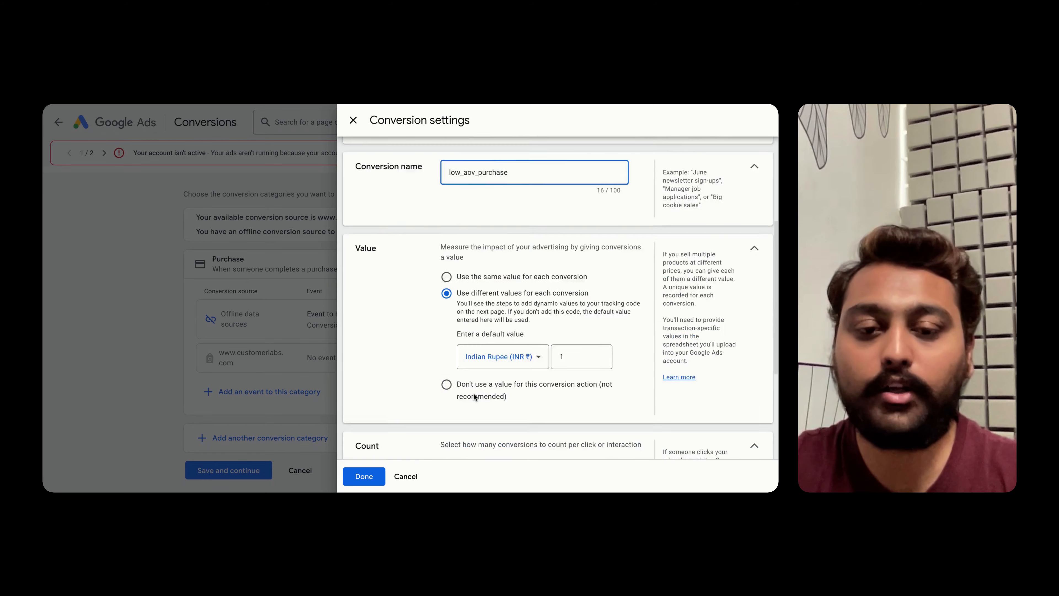
{"action": "left_click", "coordinate": [371, 475]}
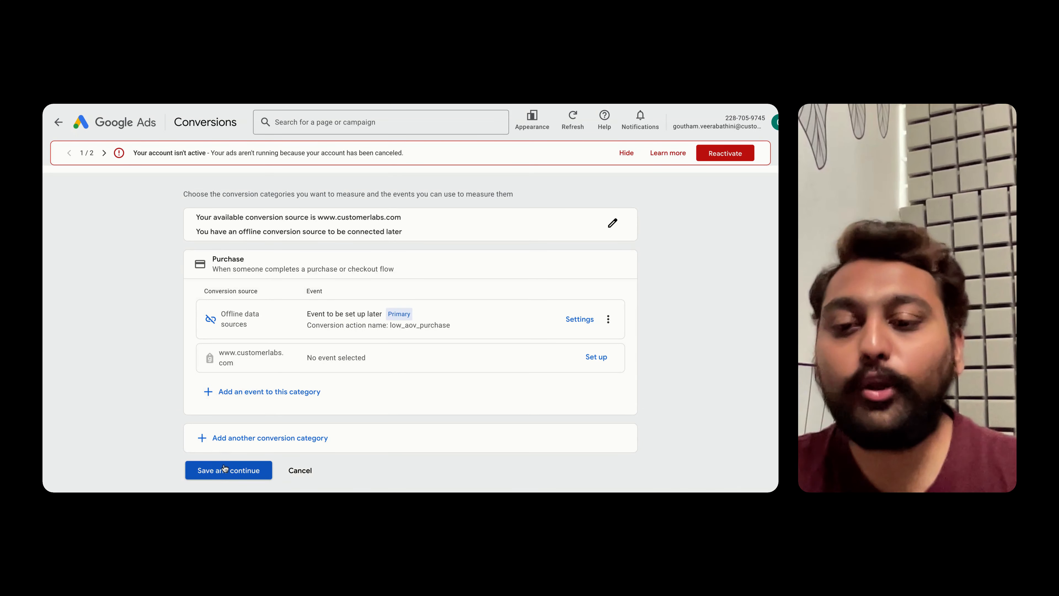
Add Qualified lead as another conversion category to measure
{"action": "left_click", "coordinate": [249, 441]}
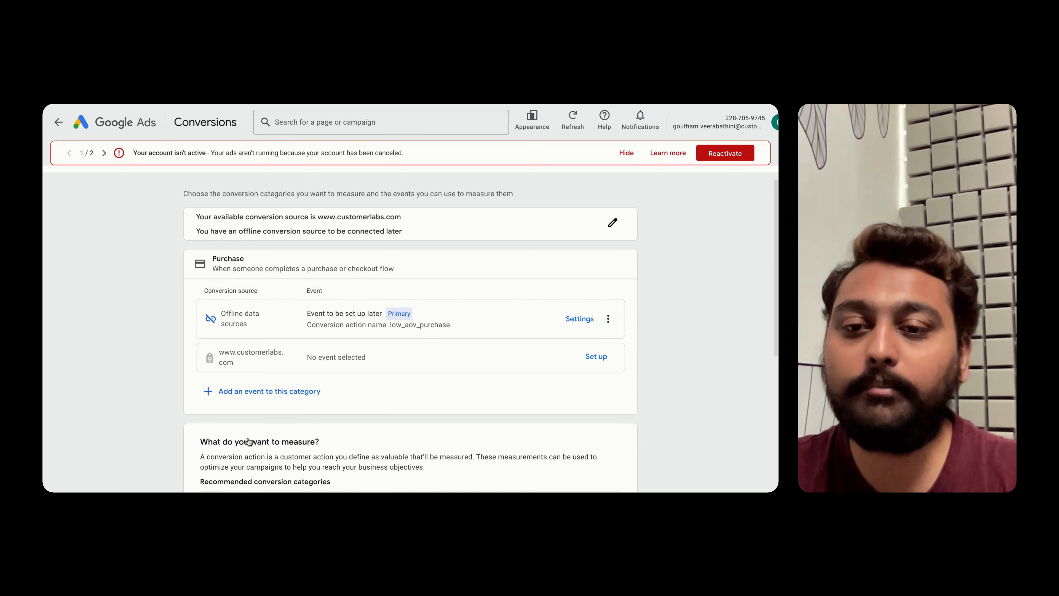
{"action": "scroll", "coordinate": [248, 442], "scroll_direction": "down", "scroll_amount": 5}
{"action": "scroll", "coordinate": [273, 294], "scroll_direction": "up", "scroll_amount": 4}
{"action": "scroll", "coordinate": [273, 293], "scroll_direction": "up", "scroll_amount": 2}
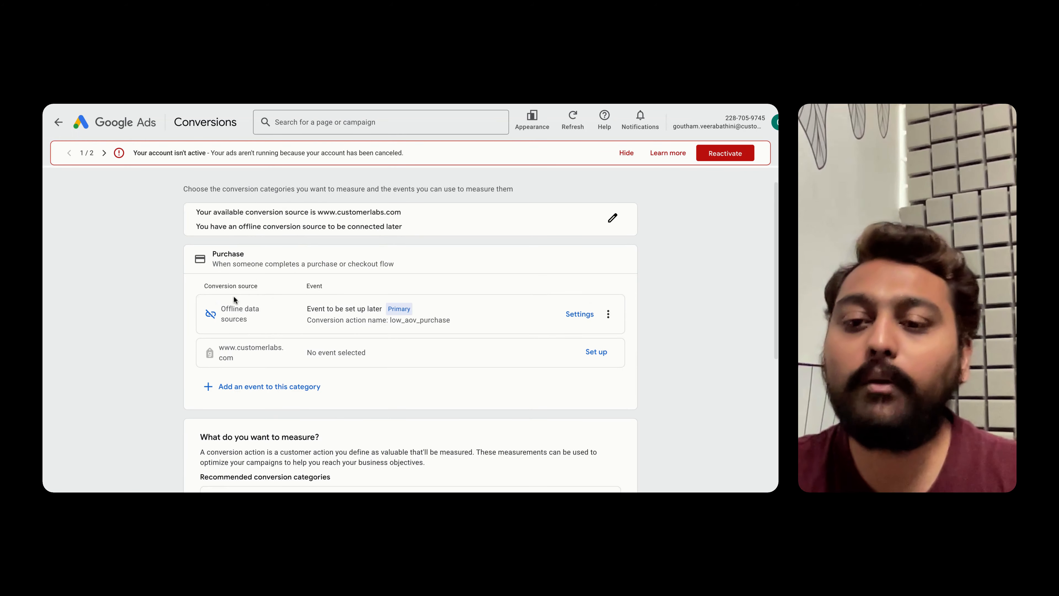
{"action": "scroll", "coordinate": [234, 295], "scroll_direction": "down", "scroll_amount": 6}
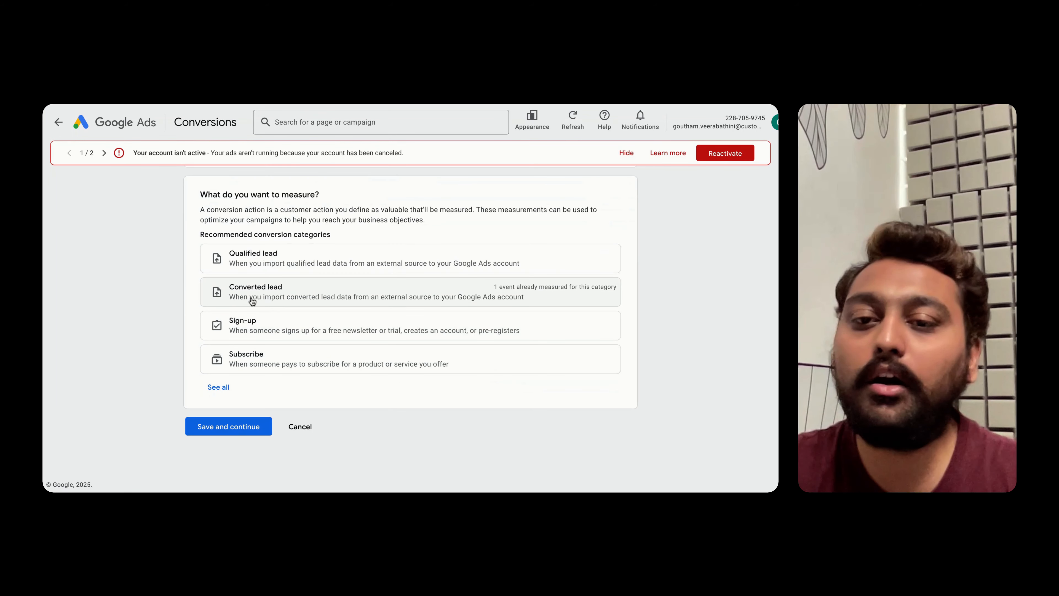
{"action": "left_click", "coordinate": [286, 260]}
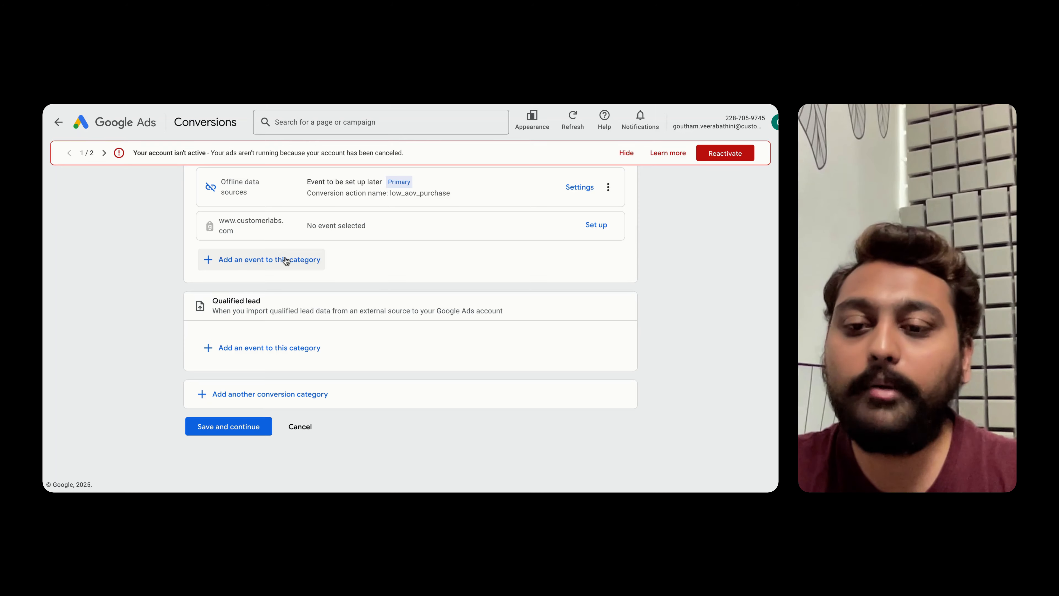
Show the full list of conversion categories and add Page view as a further category
{"action": "scroll", "coordinate": [267, 314], "scroll_direction": "up", "scroll_amount": 3}
{"action": "scroll", "coordinate": [270, 321], "scroll_direction": "down", "scroll_amount": 2}
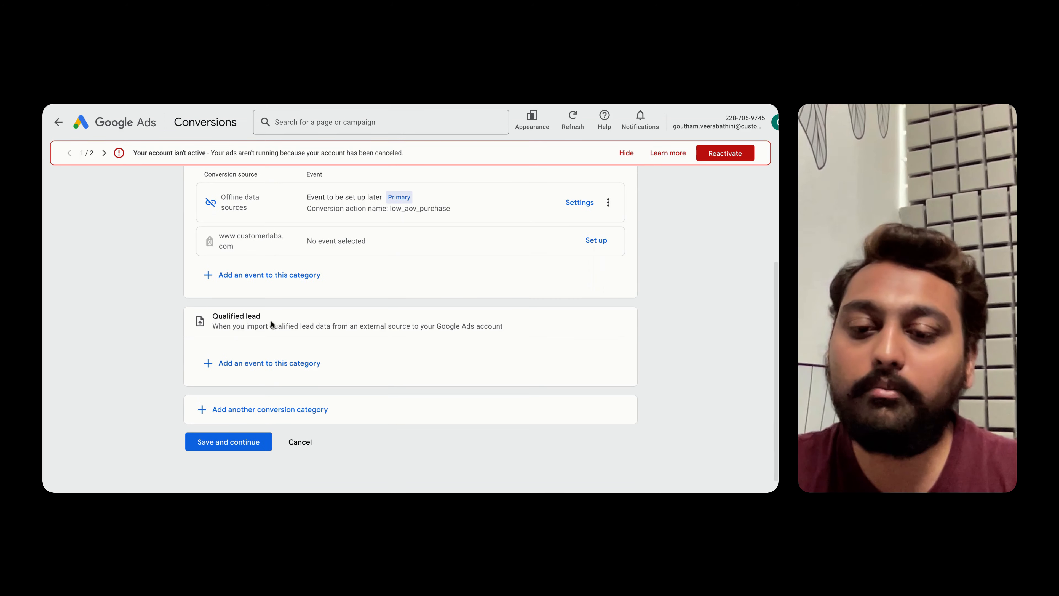
{"action": "left_click", "coordinate": [249, 408]}
{"action": "left_click", "coordinate": [210, 385]}
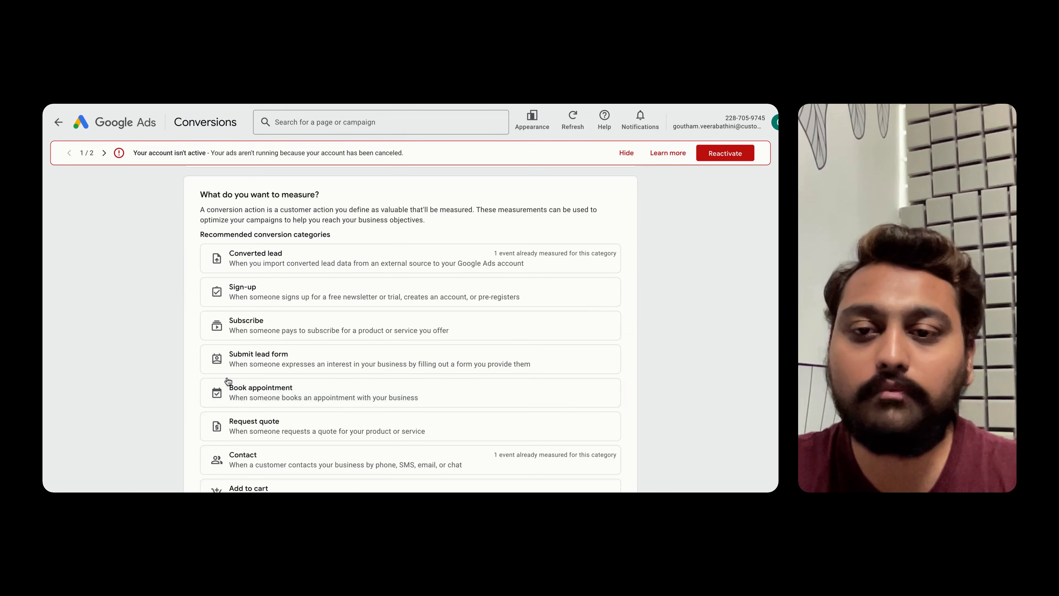
{"action": "scroll", "coordinate": [228, 380], "scroll_direction": "down", "scroll_amount": 5}
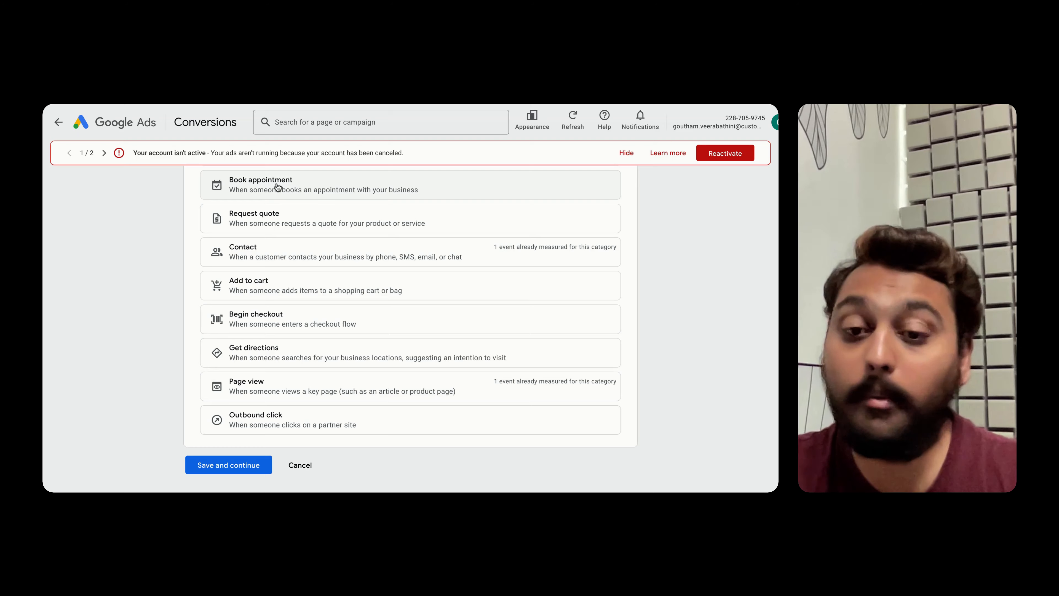
{"action": "left_click", "coordinate": [256, 387]}
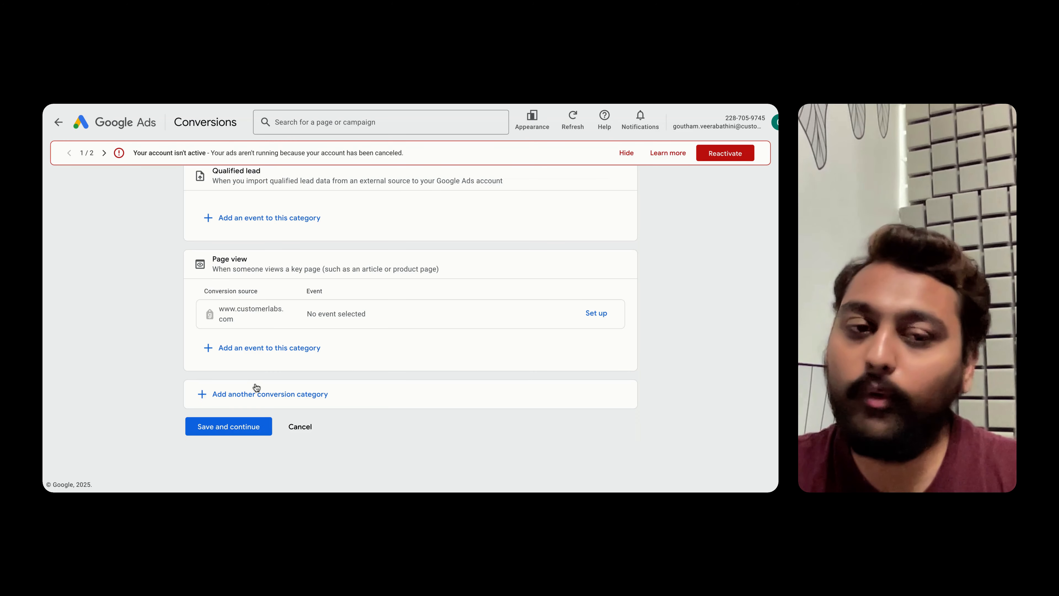
Add an offline data sources event to the Qualified lead category, then save the conversion categories and continue
{"action": "scroll", "coordinate": [271, 317], "scroll_direction": "up", "scroll_amount": 3}
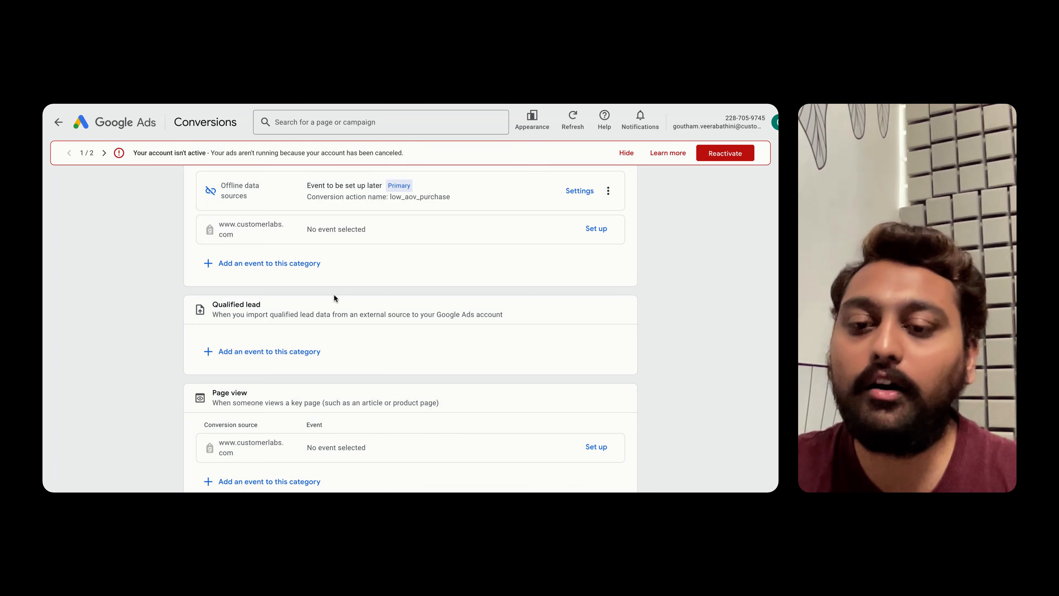
{"action": "scroll", "coordinate": [334, 293], "scroll_direction": "up", "scroll_amount": 1}
{"action": "left_click", "coordinate": [278, 396]}
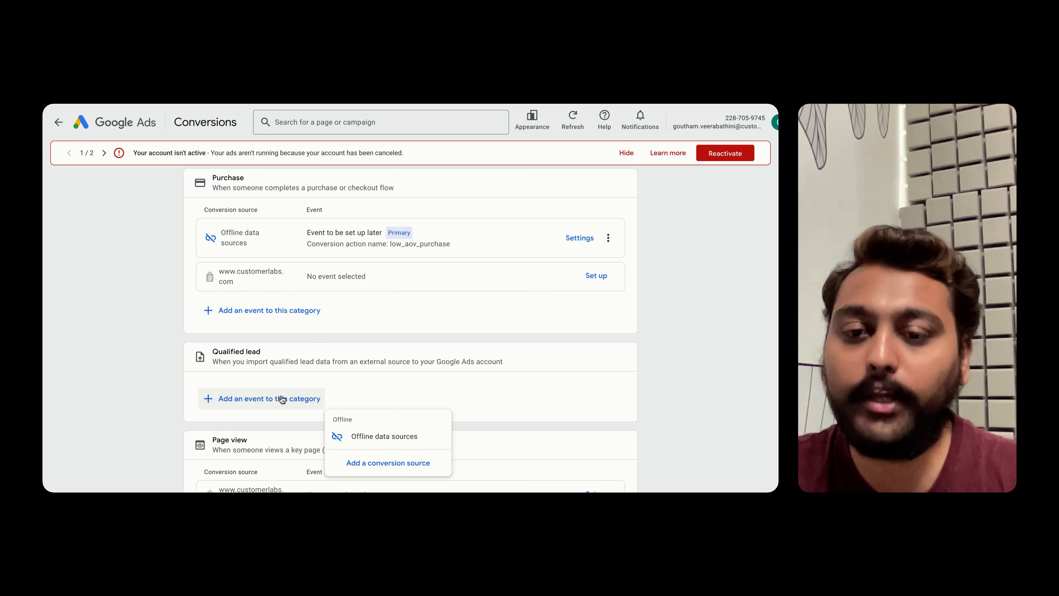
{"action": "scroll", "coordinate": [321, 422], "scroll_direction": "down", "scroll_amount": 1}
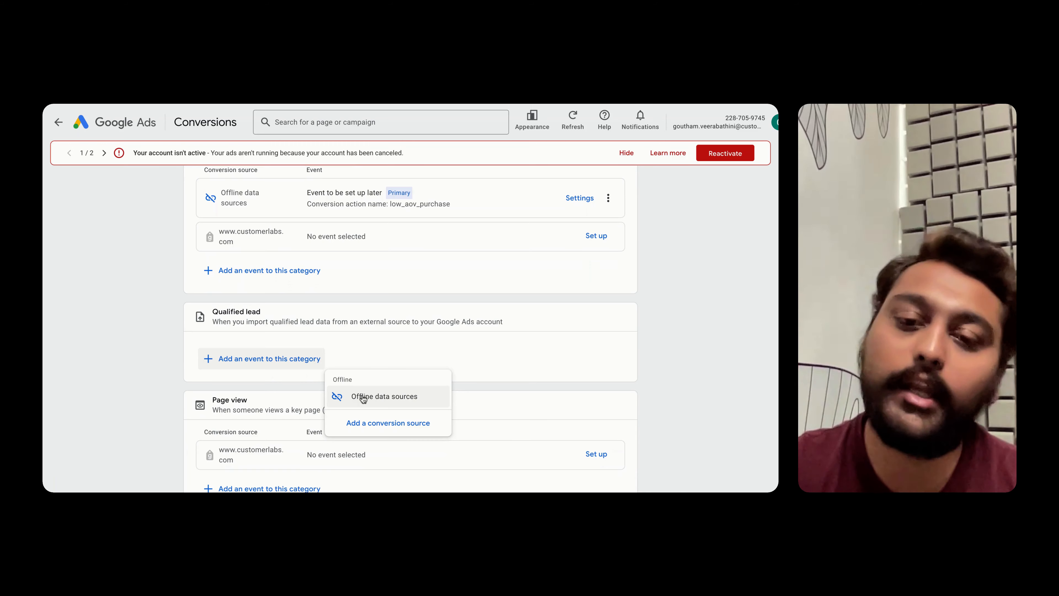
{"action": "left_click", "coordinate": [363, 397]}
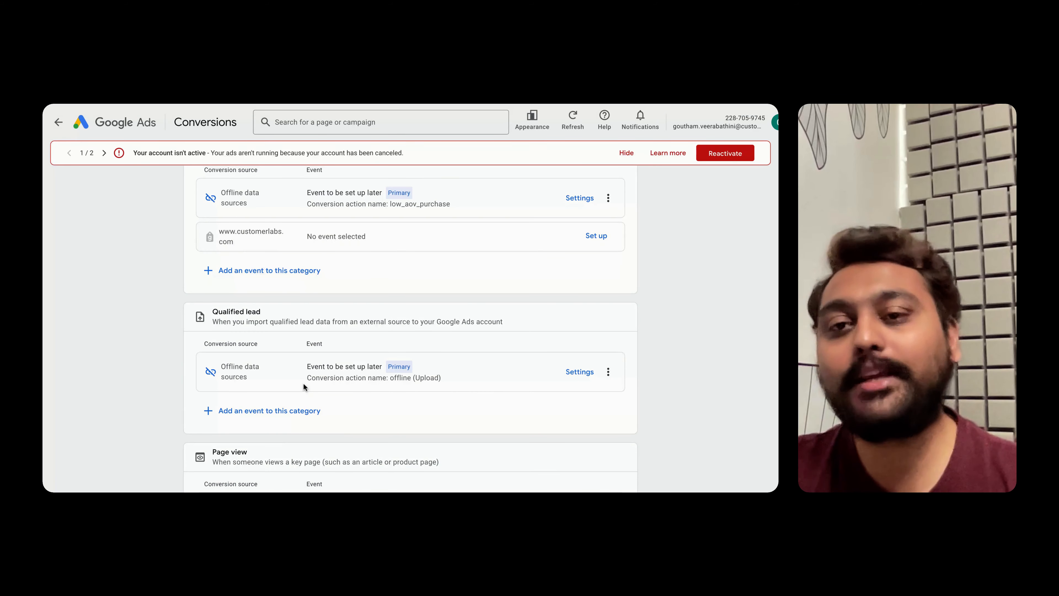
{"action": "scroll", "coordinate": [303, 384], "scroll_direction": "down", "scroll_amount": 5}
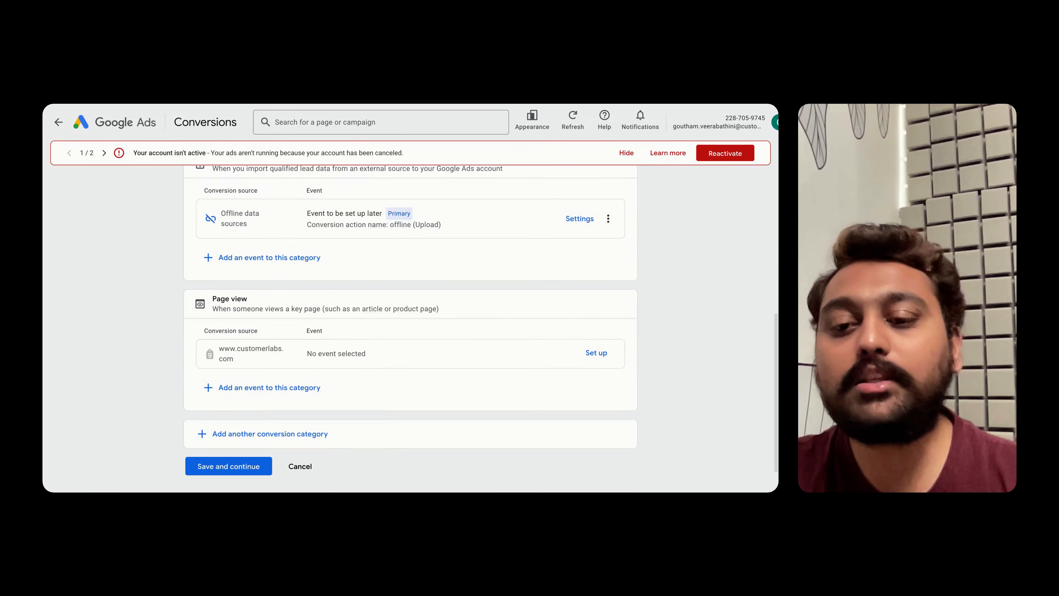
{"action": "left_click", "coordinate": [244, 427]}
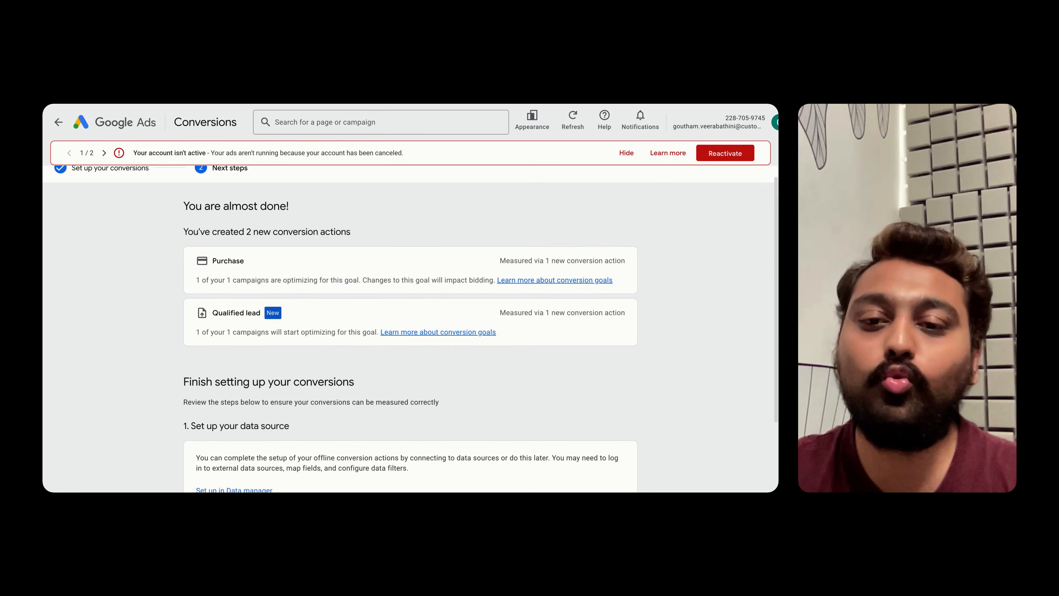
Review the created conversion actions and data source instructions, and finish the setup without connecting a source in Data manager
{"action": "scroll", "coordinate": [372, 245], "scroll_direction": "down", "scroll_amount": 2}
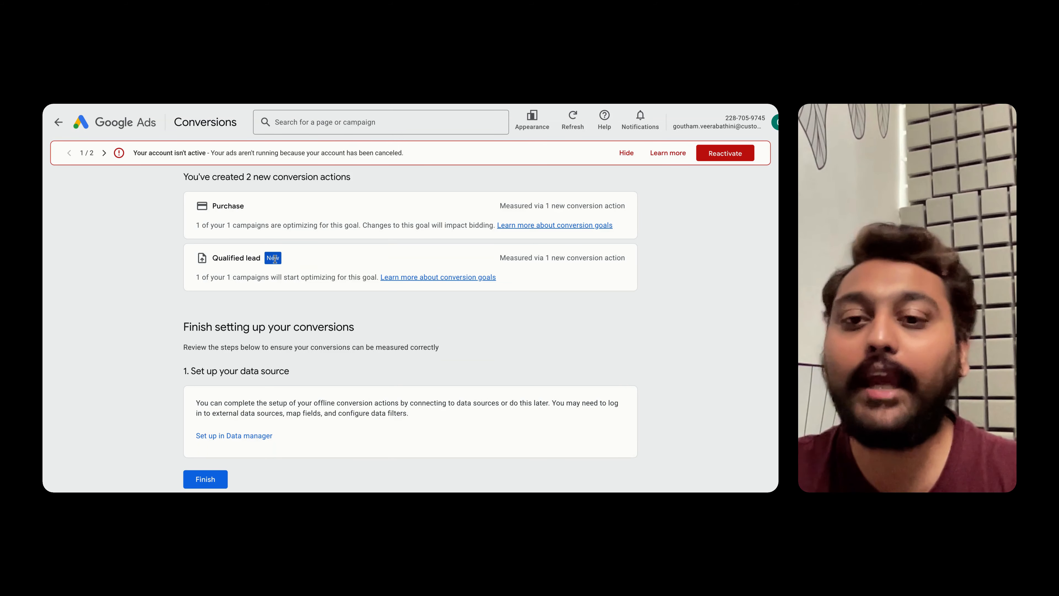
{"action": "scroll", "coordinate": [275, 259], "scroll_direction": "down", "scroll_amount": 1}
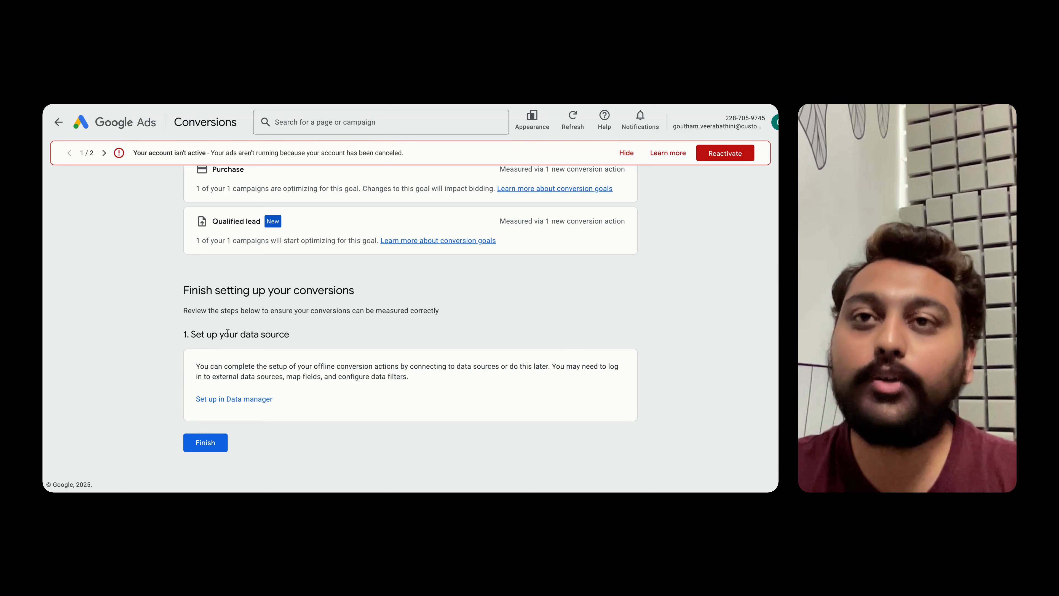
{"action": "left_click_drag", "start_coordinate": [228, 334], "coordinate": [299, 335]}
{"action": "left_click", "coordinate": [298, 333]}
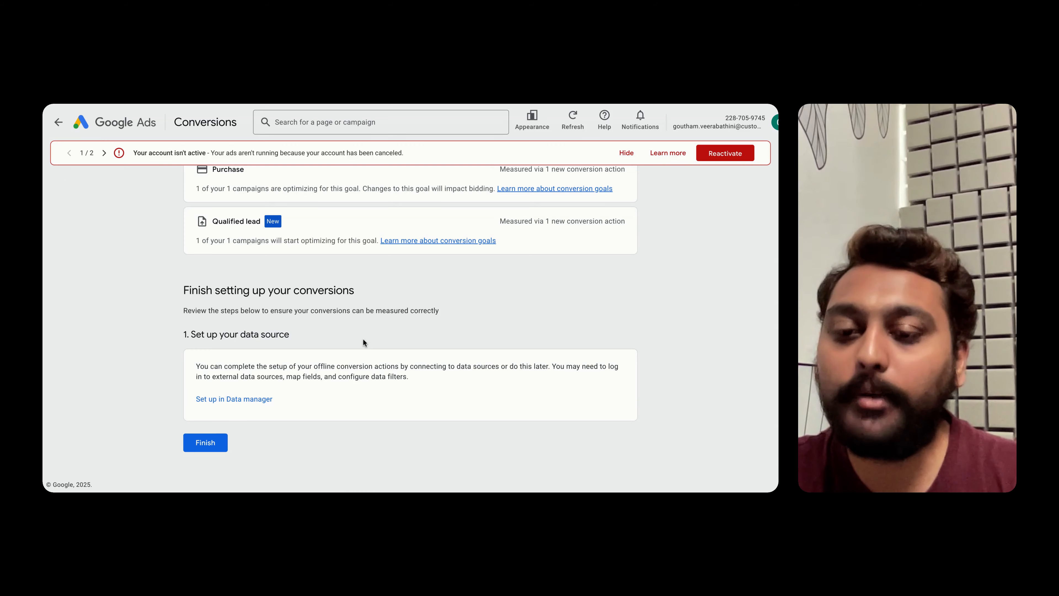
{"action": "left_click", "coordinate": [215, 443]}
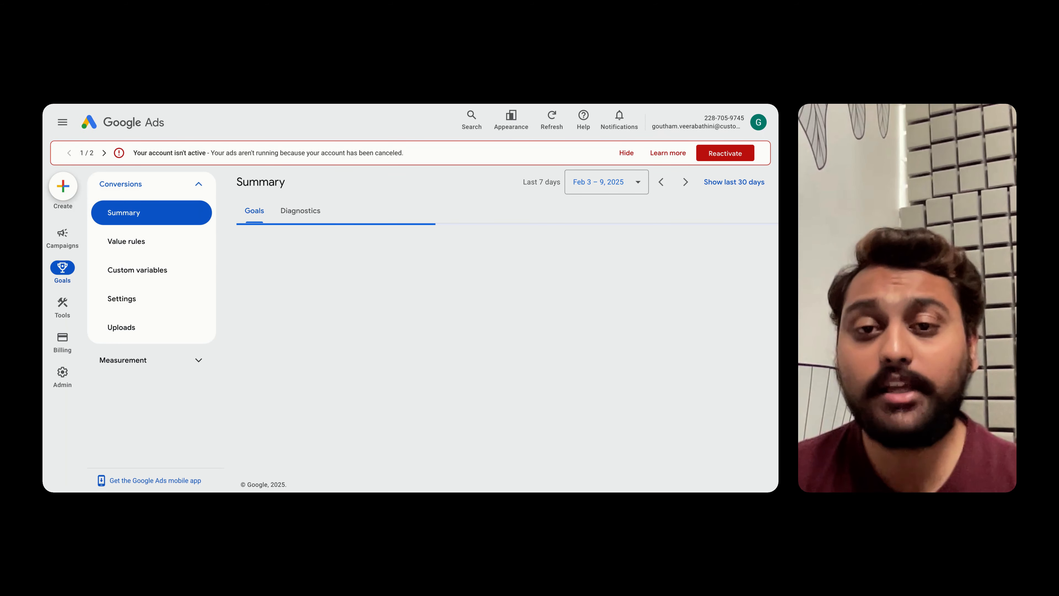
{"action": "mouse_move", "coordinate": [443, 276]}
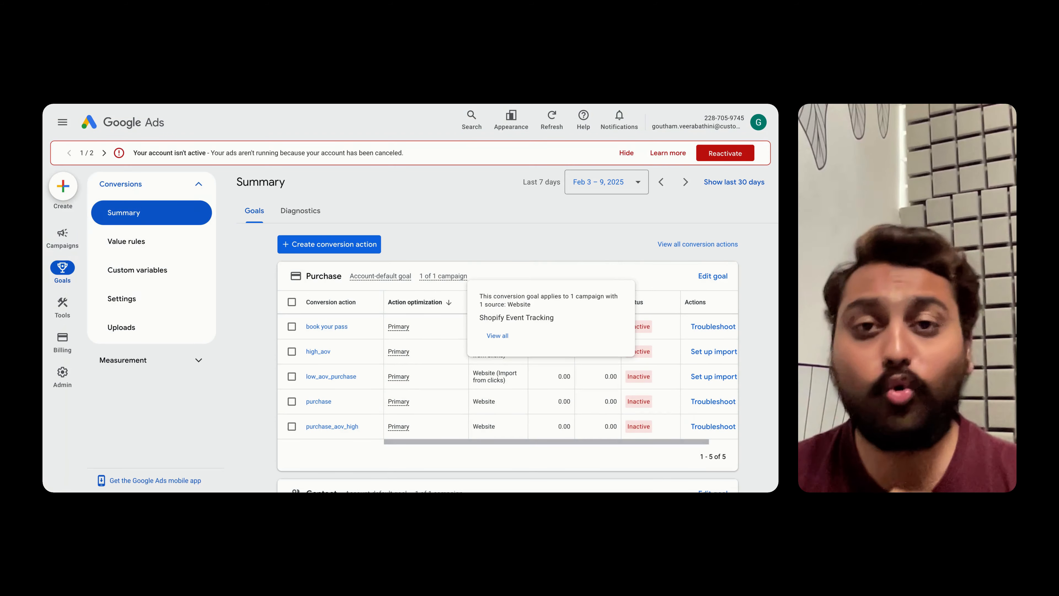